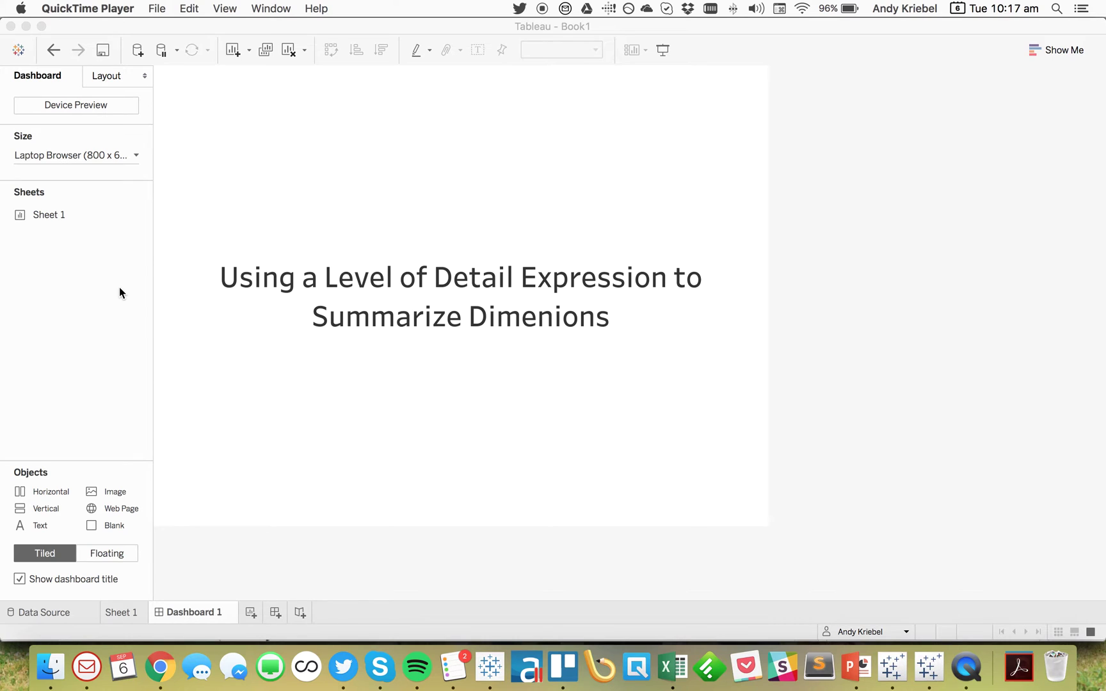
# Step: In Chrome, check the Blogger Posts stats, then return to the 'Tableau Tip: Using the TOTAL function' post
pyautogui.click(160, 666)
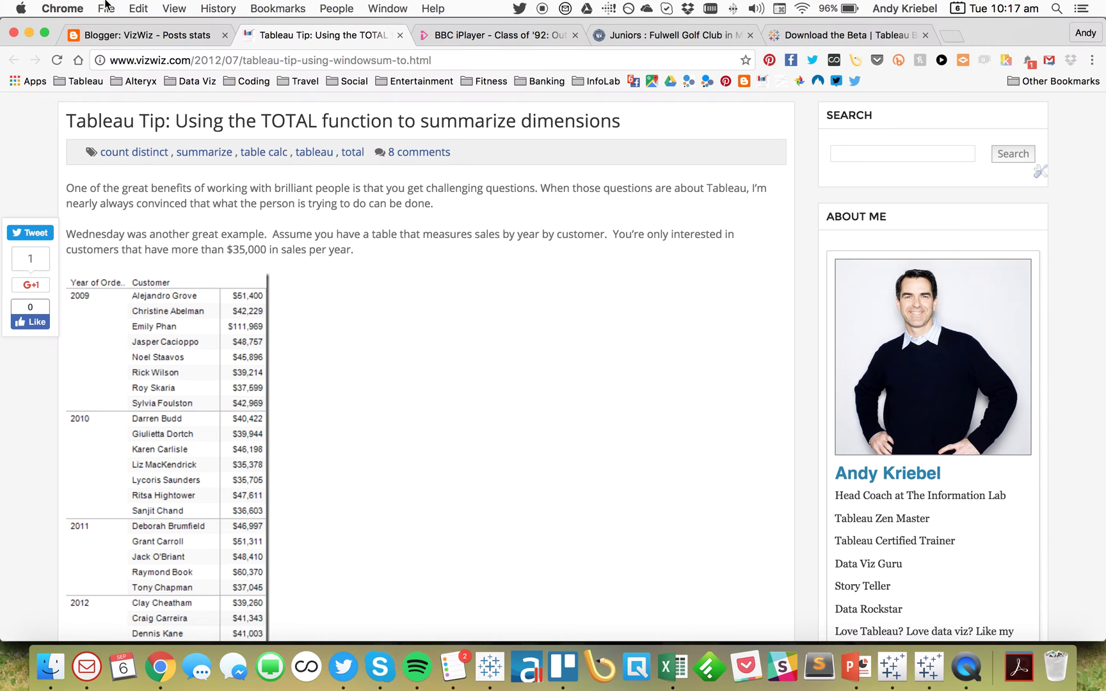
pyautogui.click(110, 43)
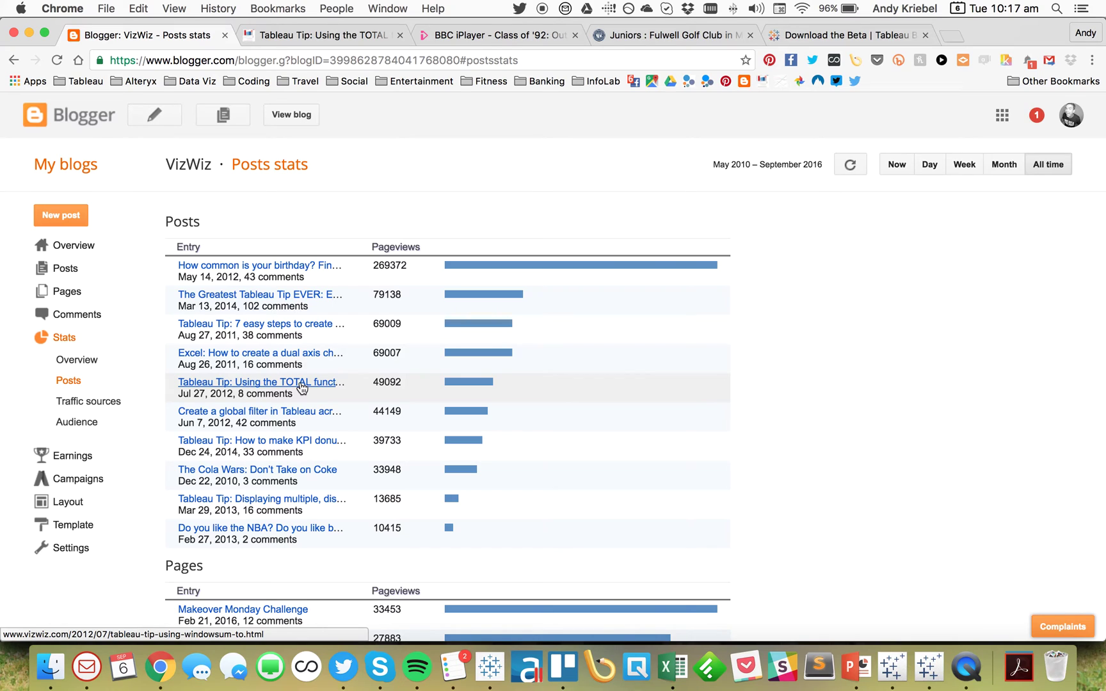
pyautogui.click(335, 35)
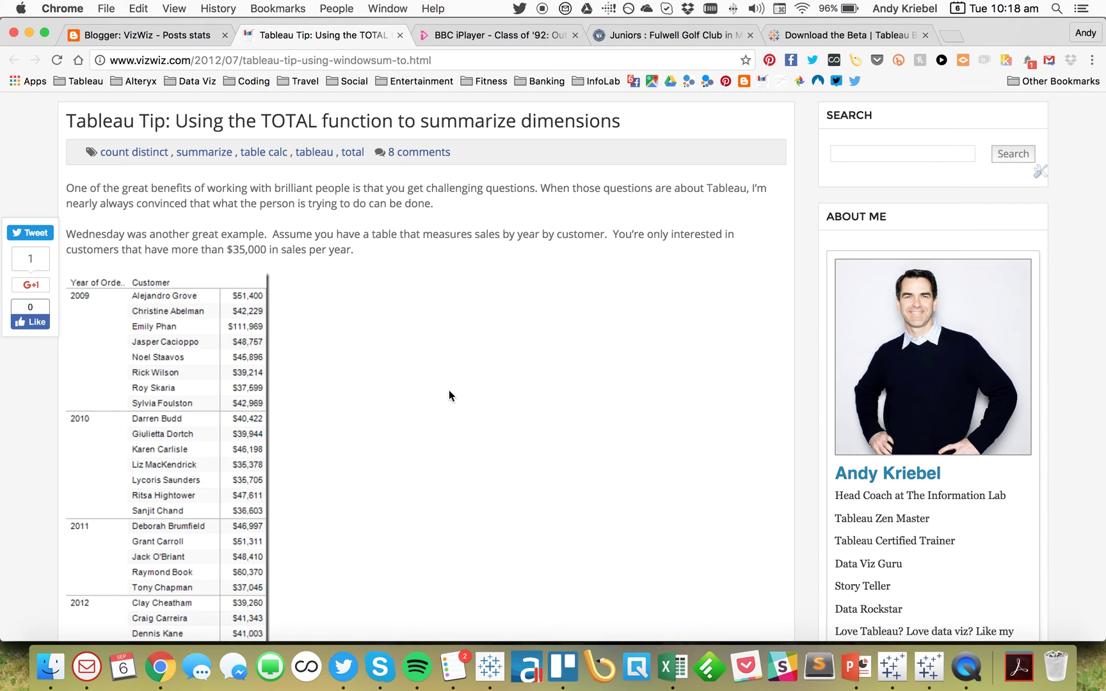
# Step: Read down the post to Step 4's Total Sales calculation and Steps 5–6, then return to Tableau
pyautogui.scroll(-10, 462, 404)
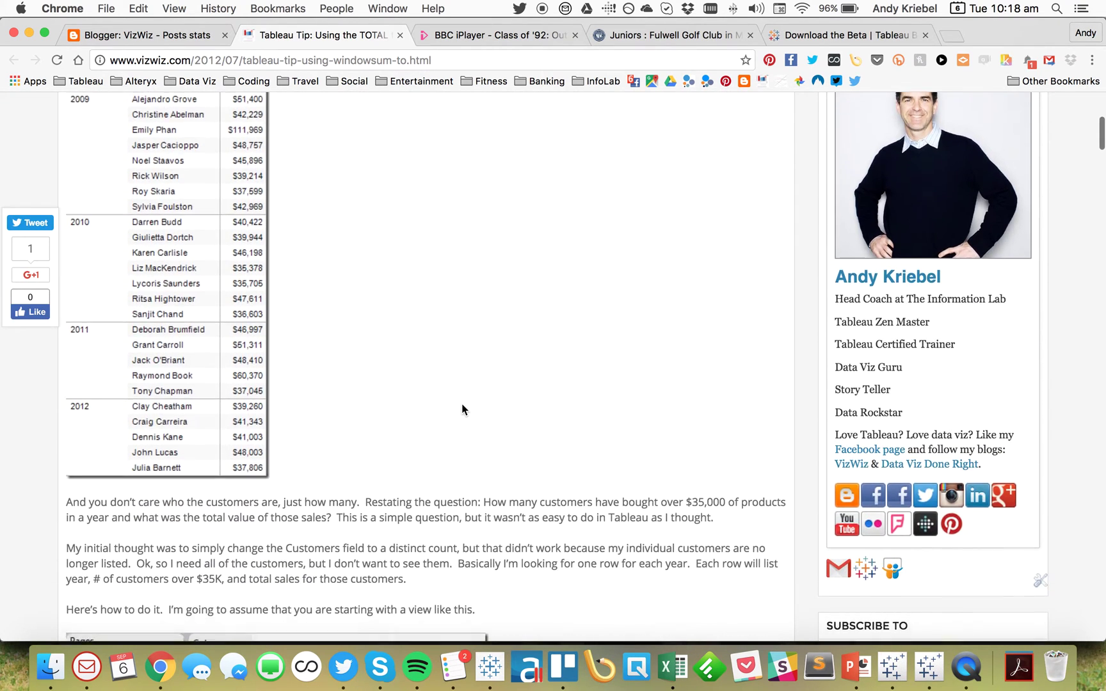
pyautogui.scroll(-10, 591, 471)
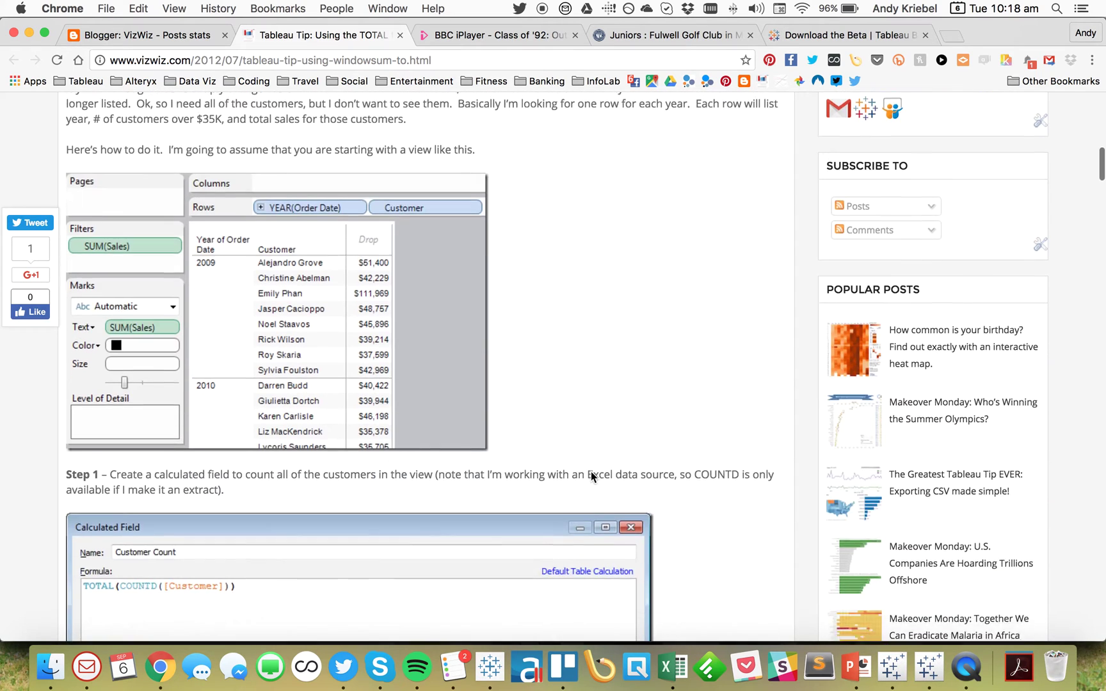
pyautogui.scroll(-5, 591, 471)
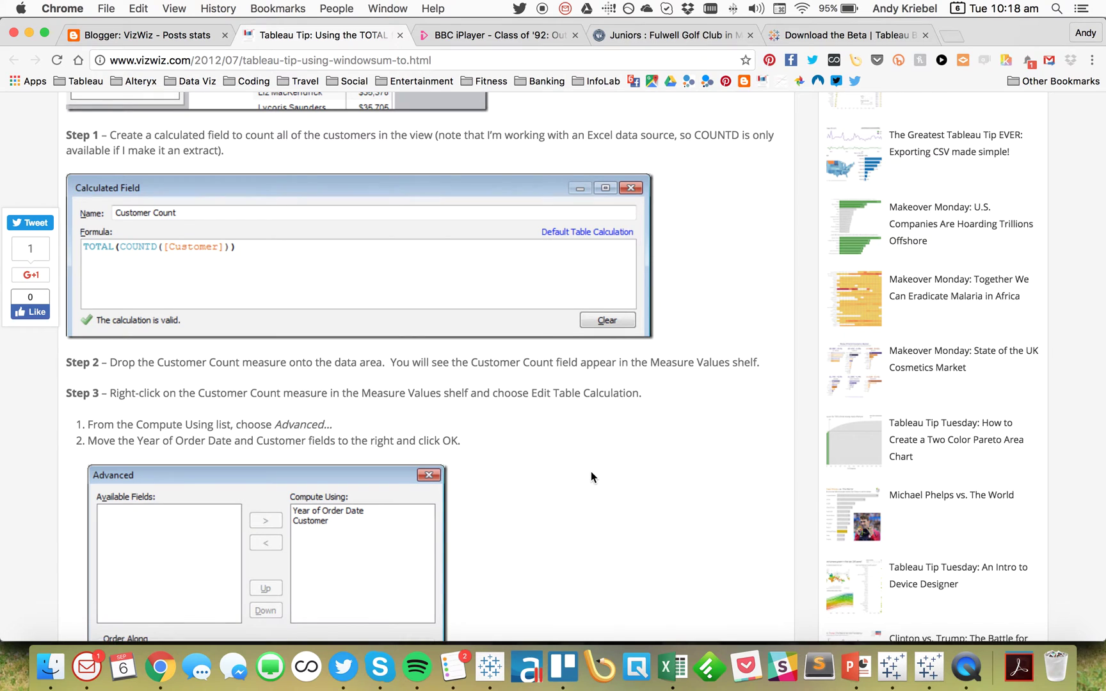
pyautogui.scroll(-9, 591, 471)
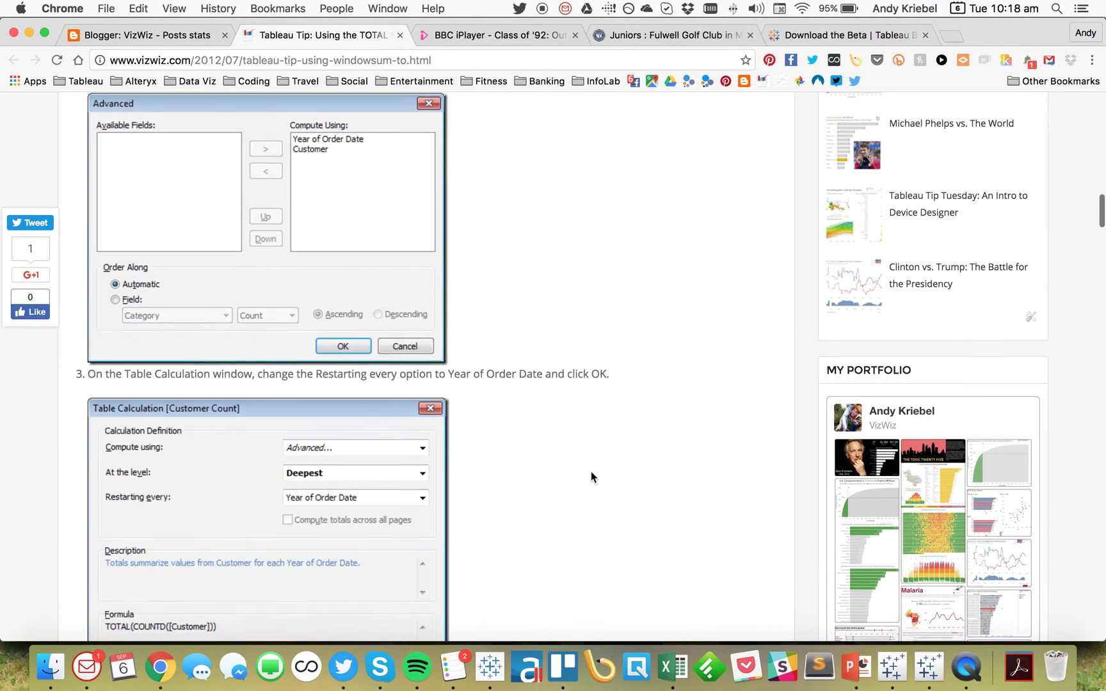
pyautogui.scroll(-15, 591, 471)
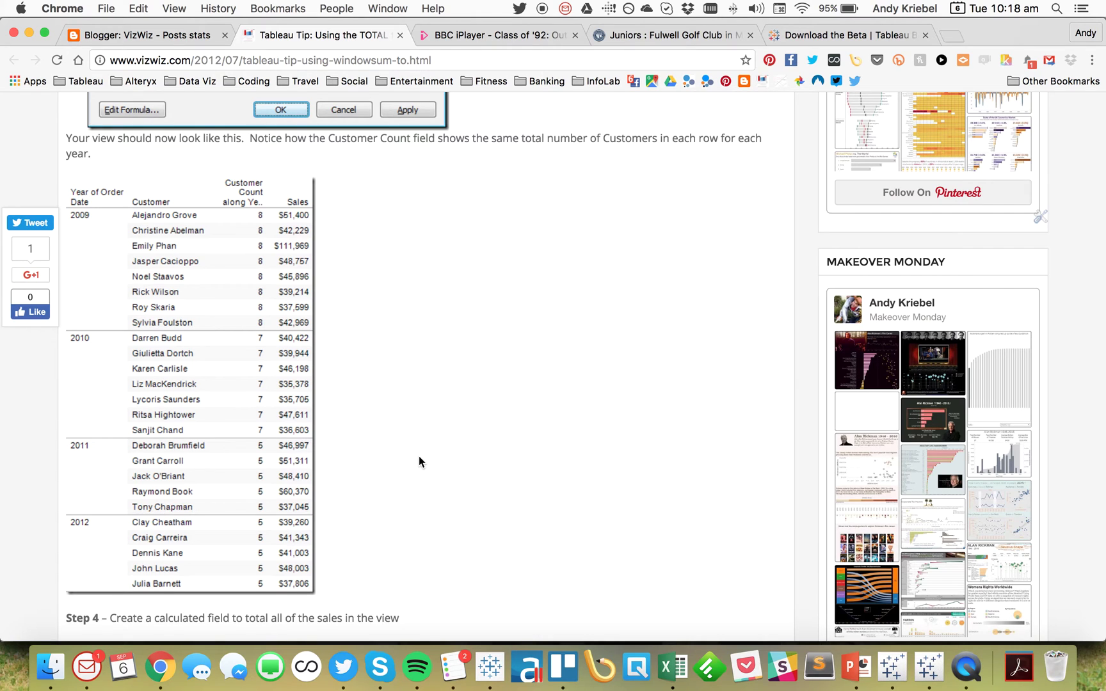
pyautogui.scroll(-10, 418, 455)
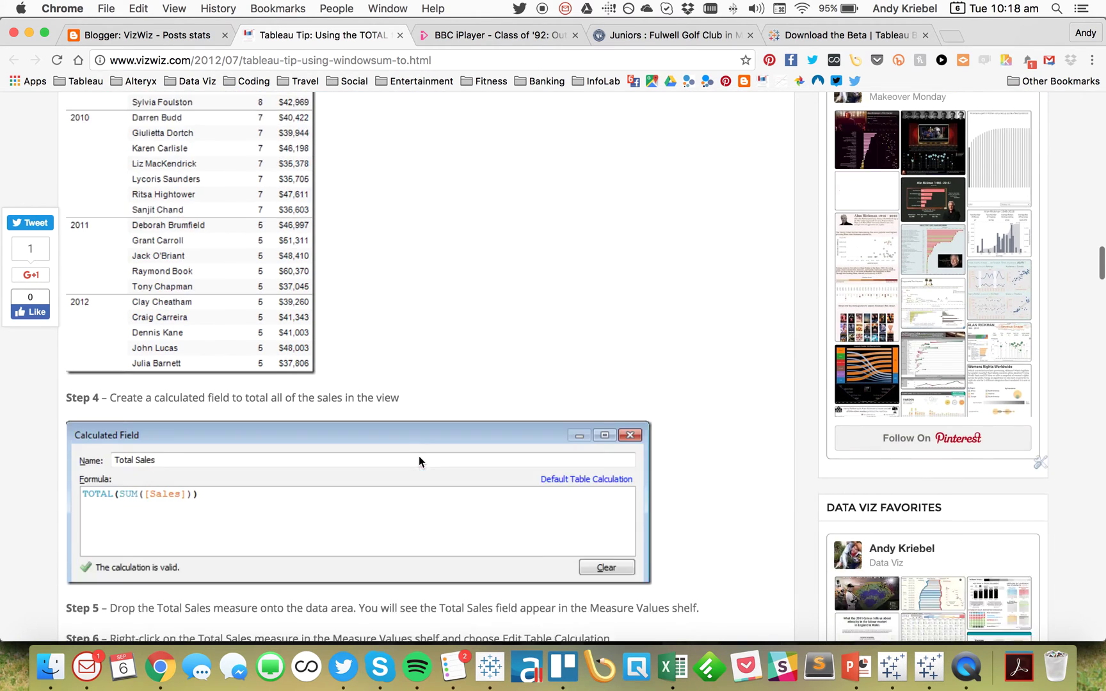
pyautogui.scroll(-1, 420, 459)
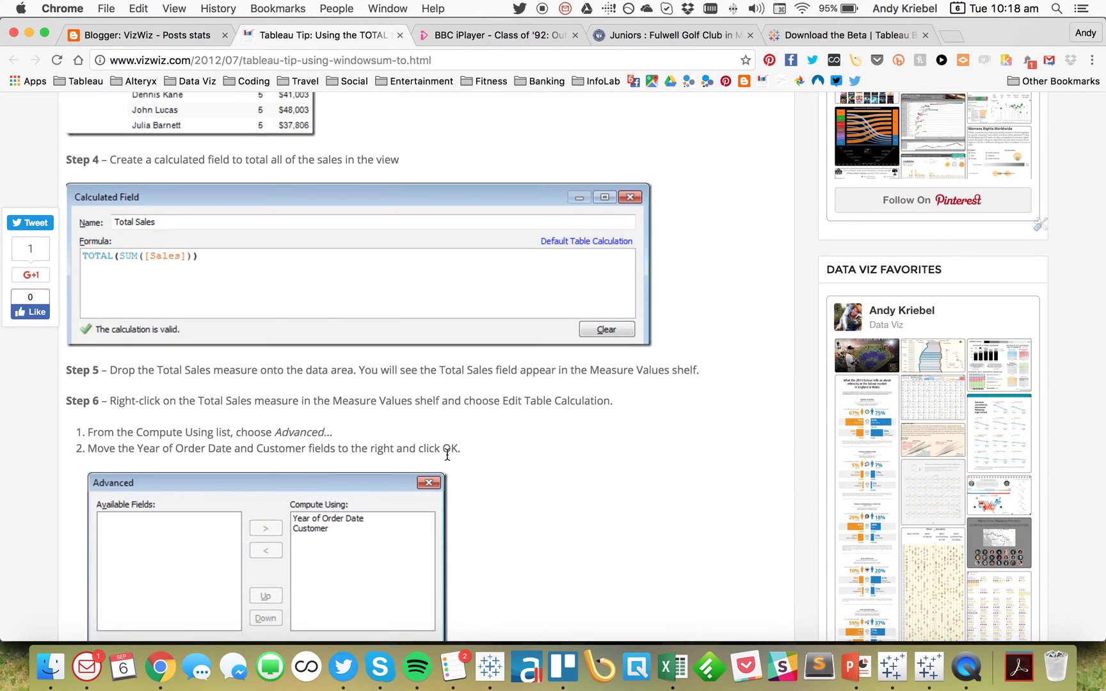
pyautogui.click(489, 668)
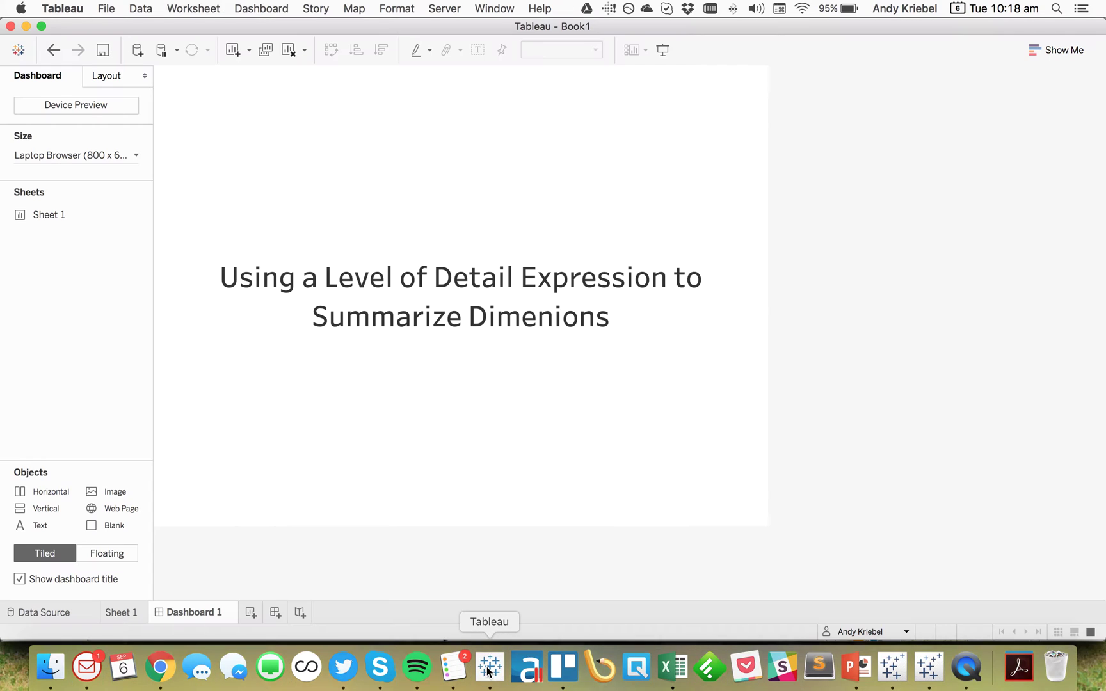
# Step: On Sheet 1, list SUM(Sales) for each Customer Name within each Order Date year
pyautogui.click(126, 614)
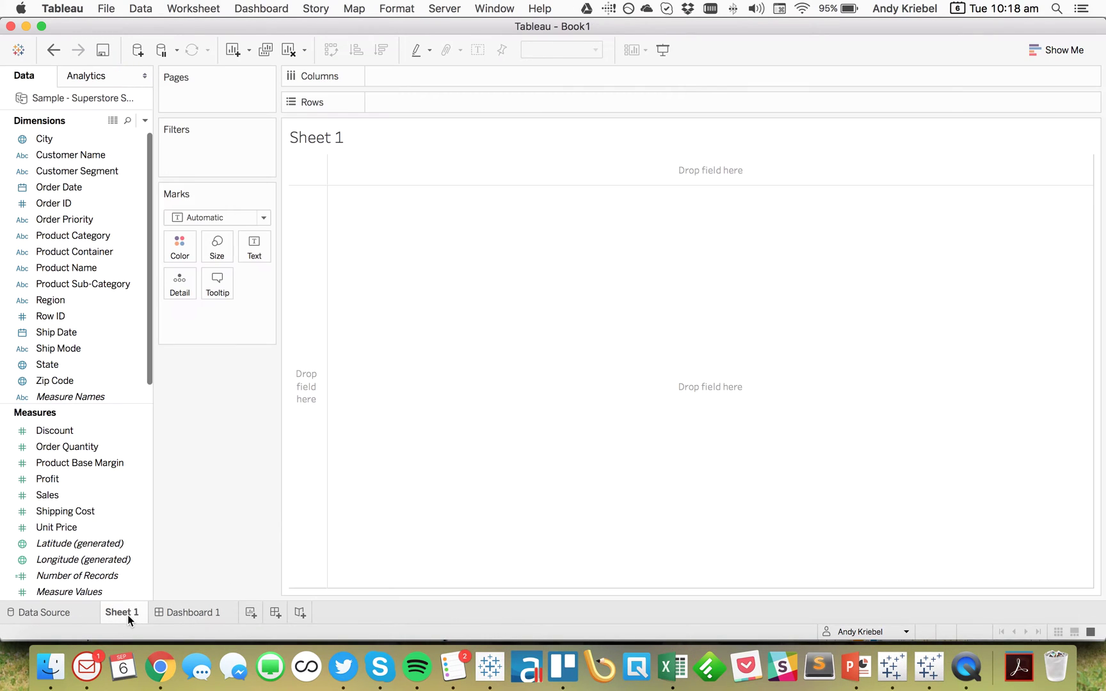
pyautogui.click(57, 188)
pyautogui.moveTo(57, 187); pyautogui.dragTo(299, 255)
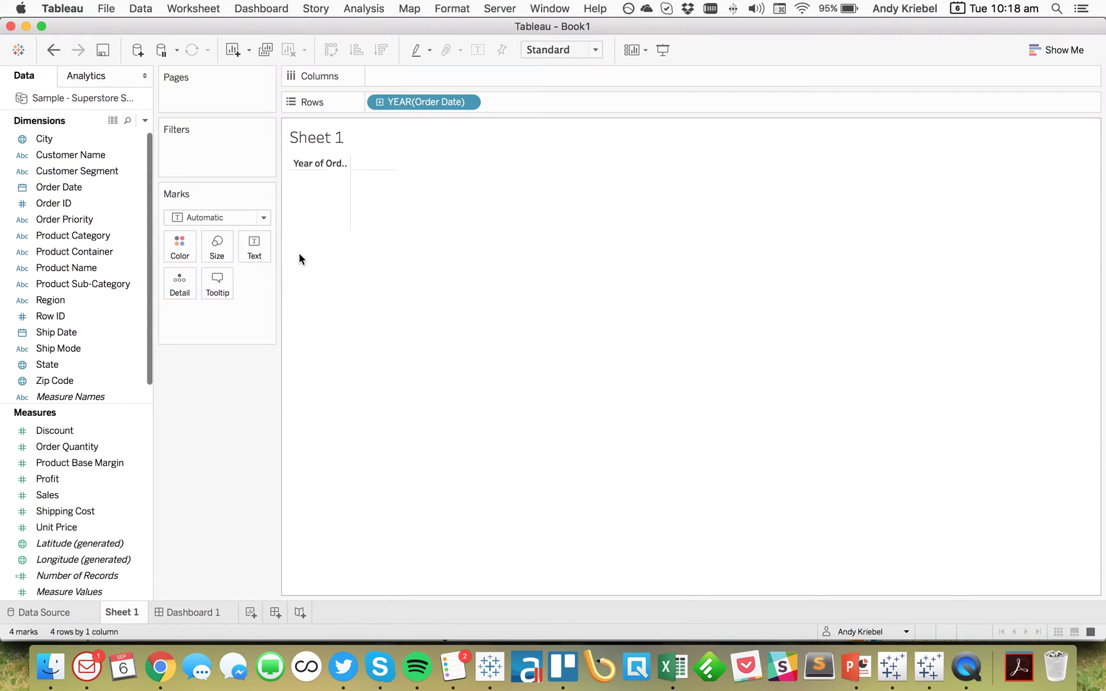
pyautogui.moveTo(89, 154); pyautogui.dragTo(496, 109)
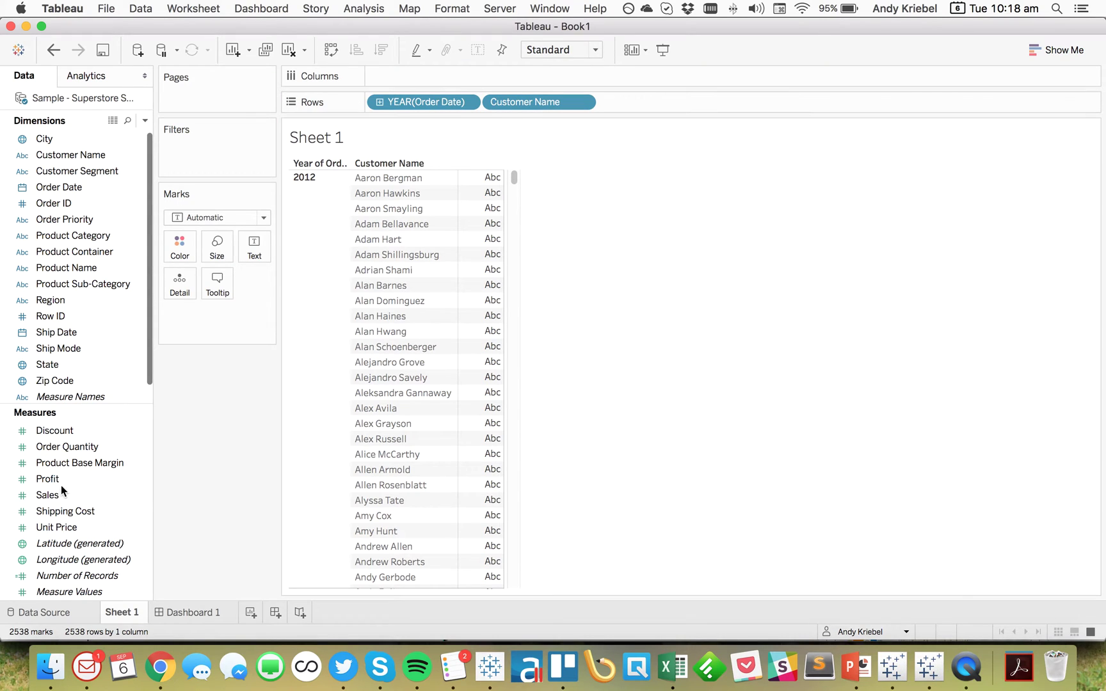
pyautogui.moveTo(48, 496); pyautogui.dragTo(469, 389)
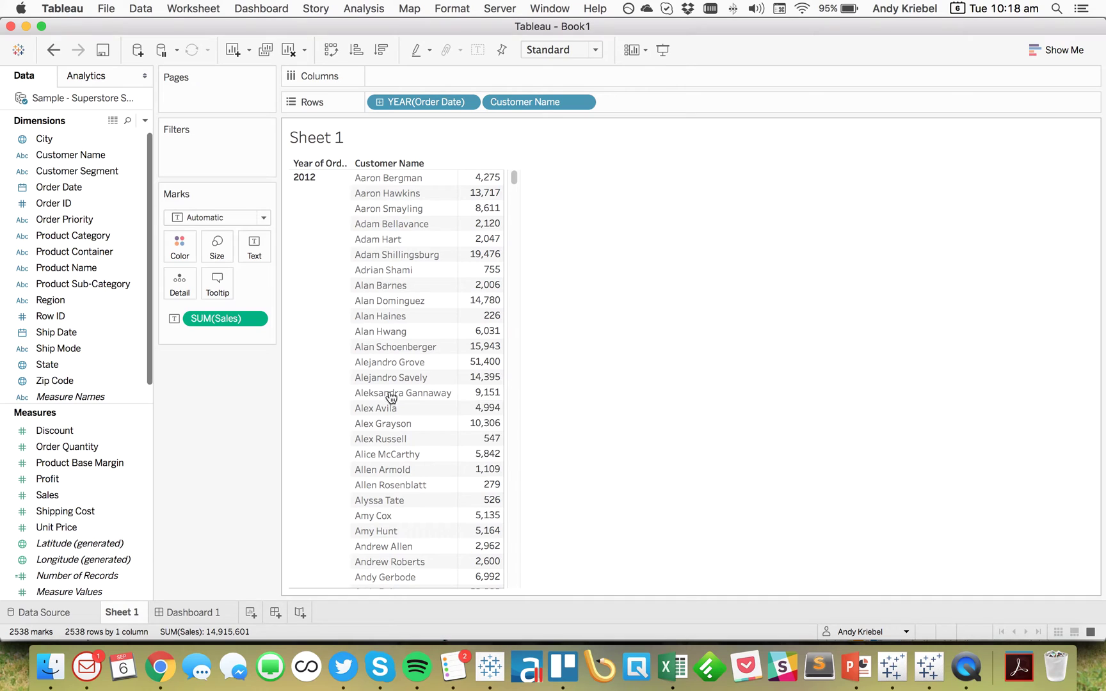
# Step: Filter SUM(Sales) to at least 35,000, leaving 25 customer-year rows across 2012–2015
pyautogui.click(254, 318)
pyautogui.click(249, 337)
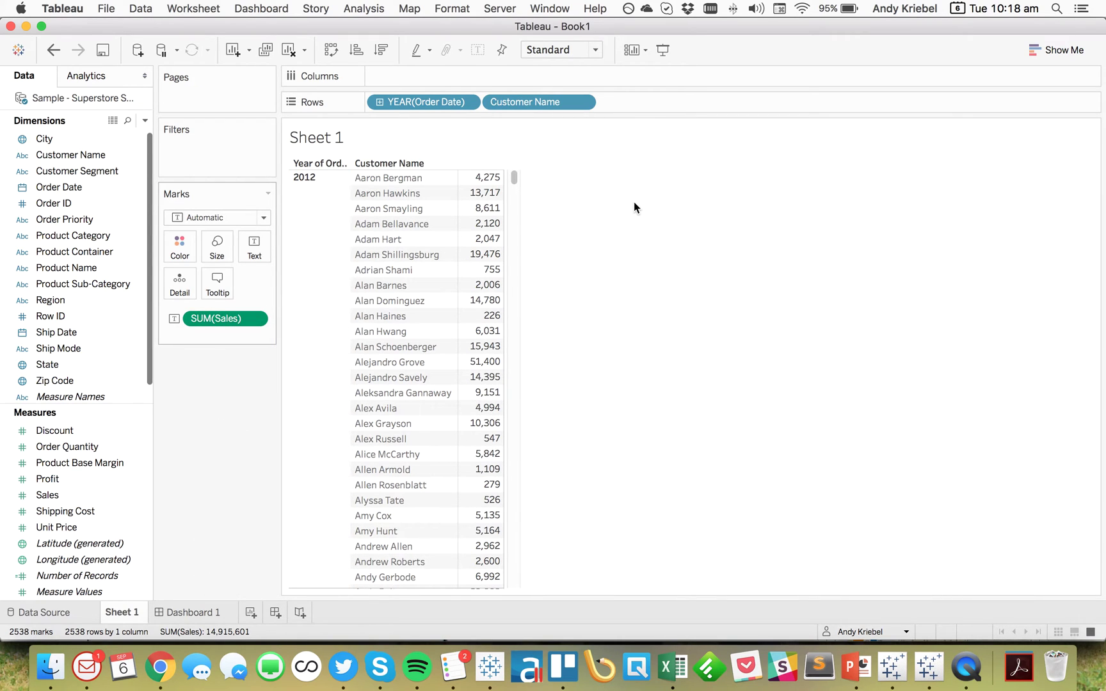
pyautogui.click(511, 238)
pyautogui.doubleClick(415, 323)
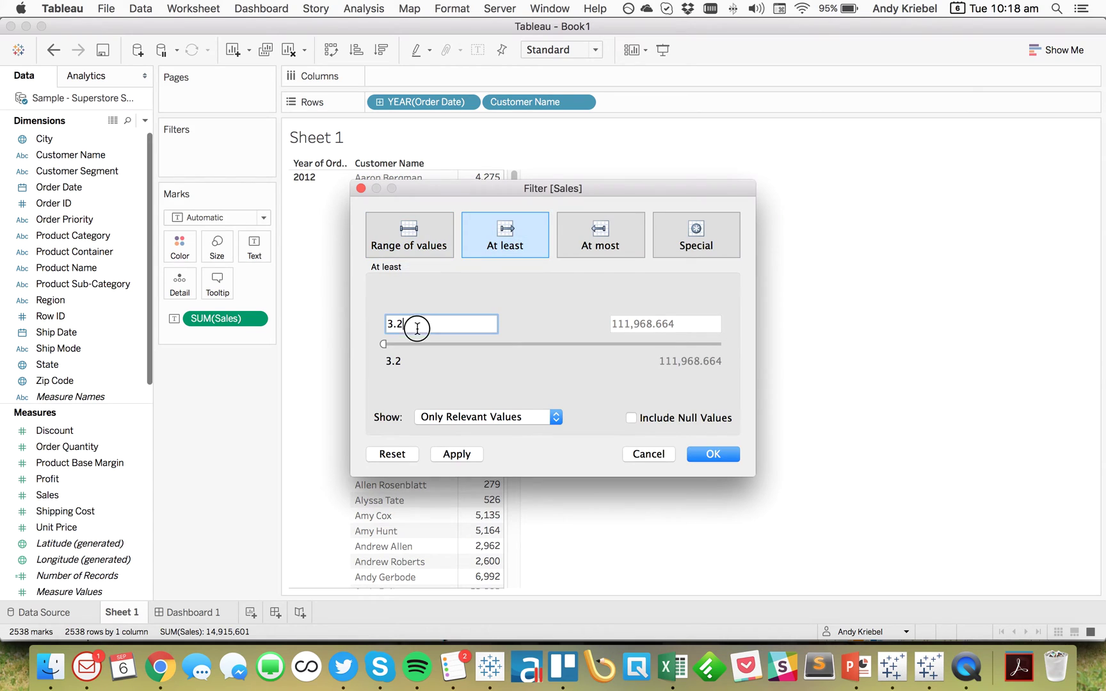
pyautogui.write('35,000')
pyautogui.press('Tab')
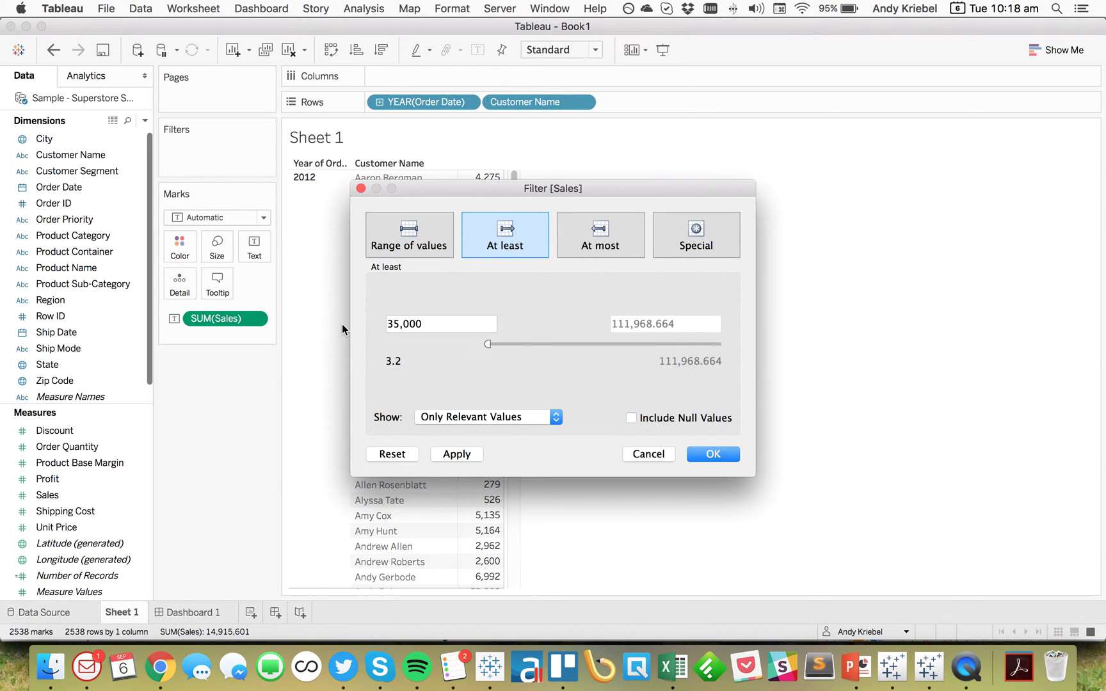
pyautogui.click(700, 454)
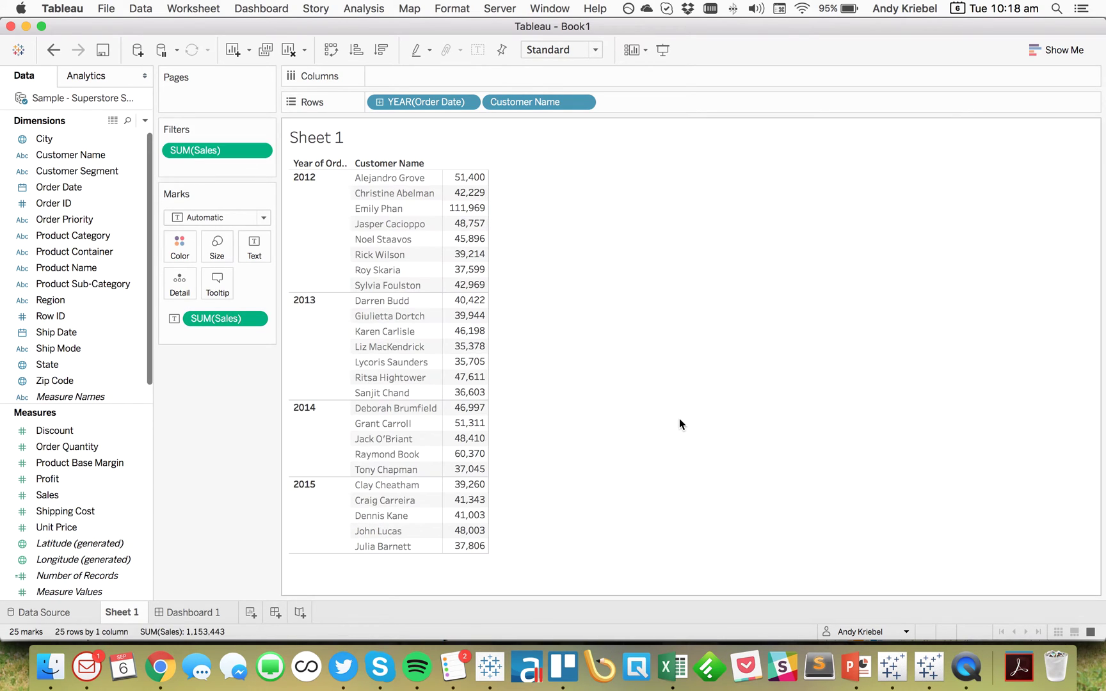
pyautogui.click(317, 256)
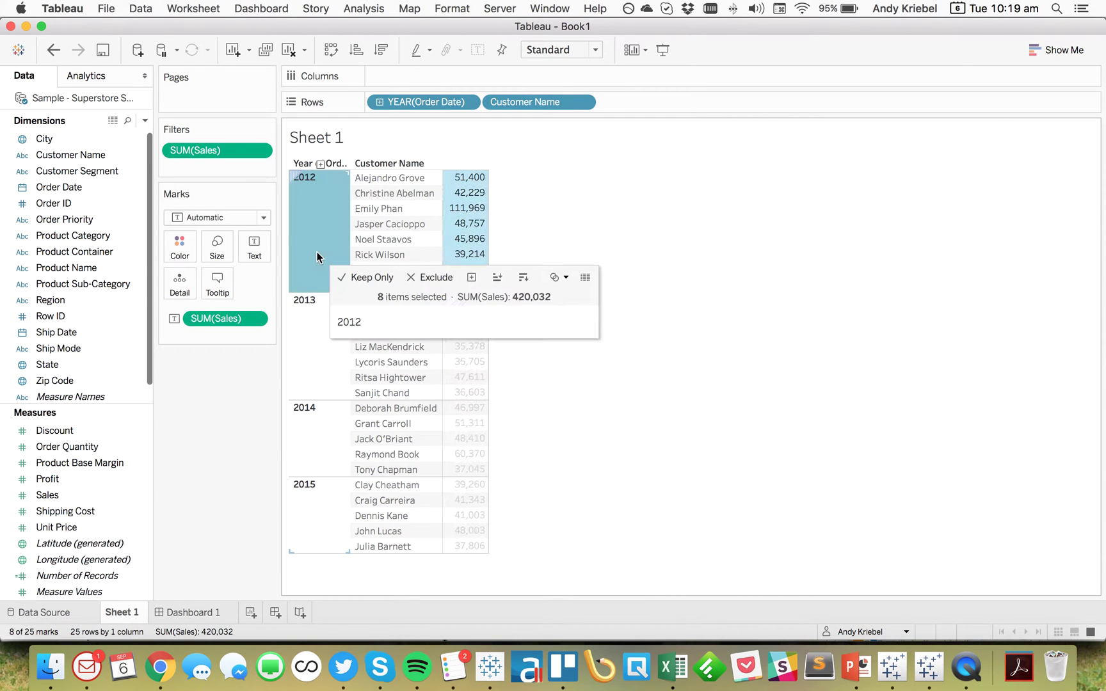
pyautogui.click(305, 360)
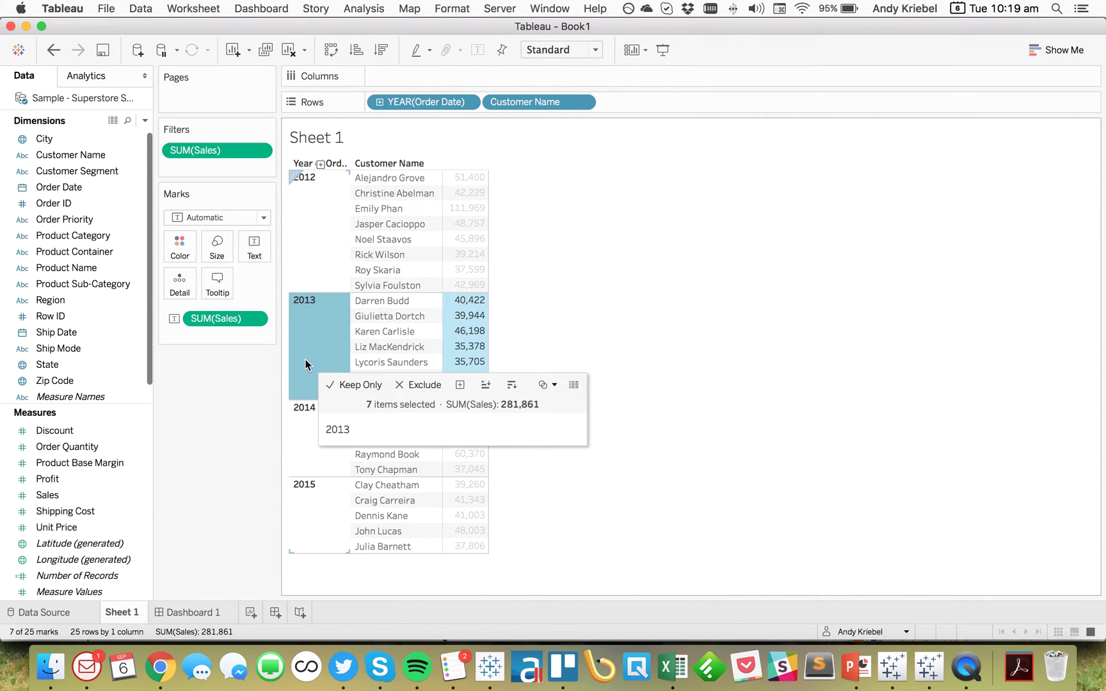
pyautogui.click(300, 438)
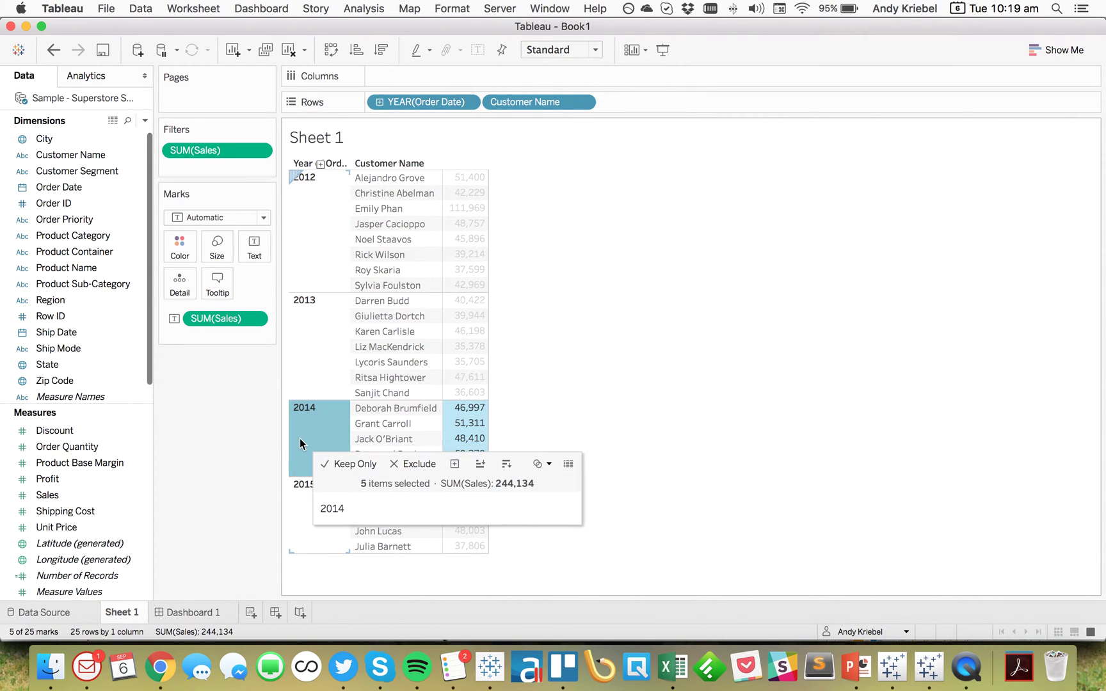
pyautogui.click(293, 522)
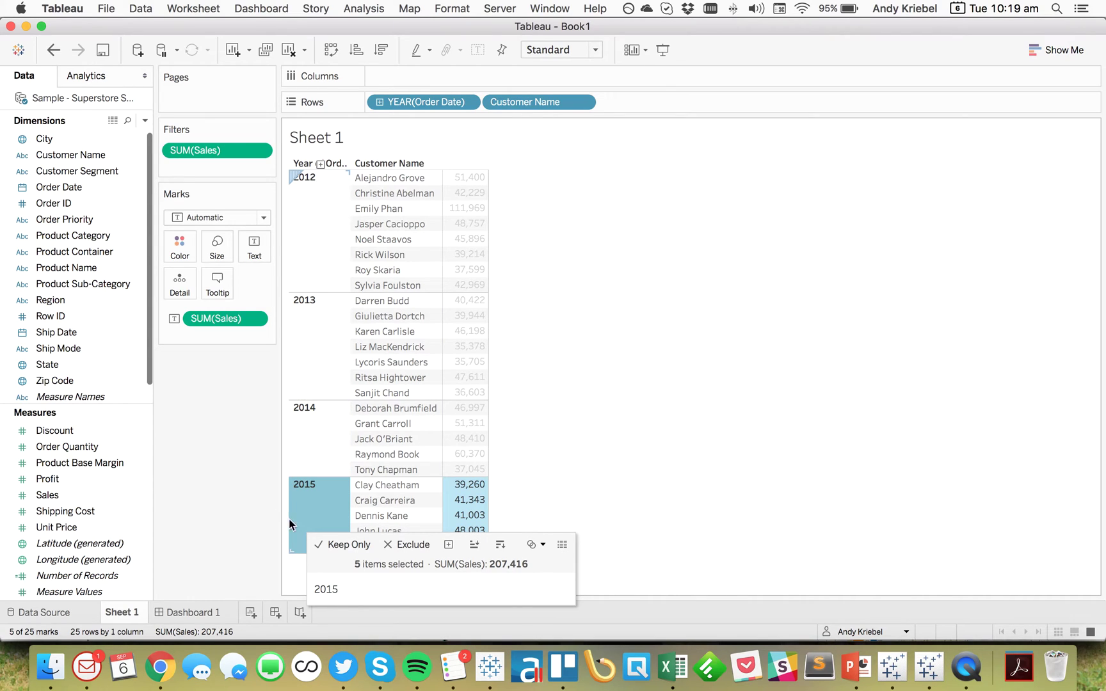
pyautogui.click(228, 478)
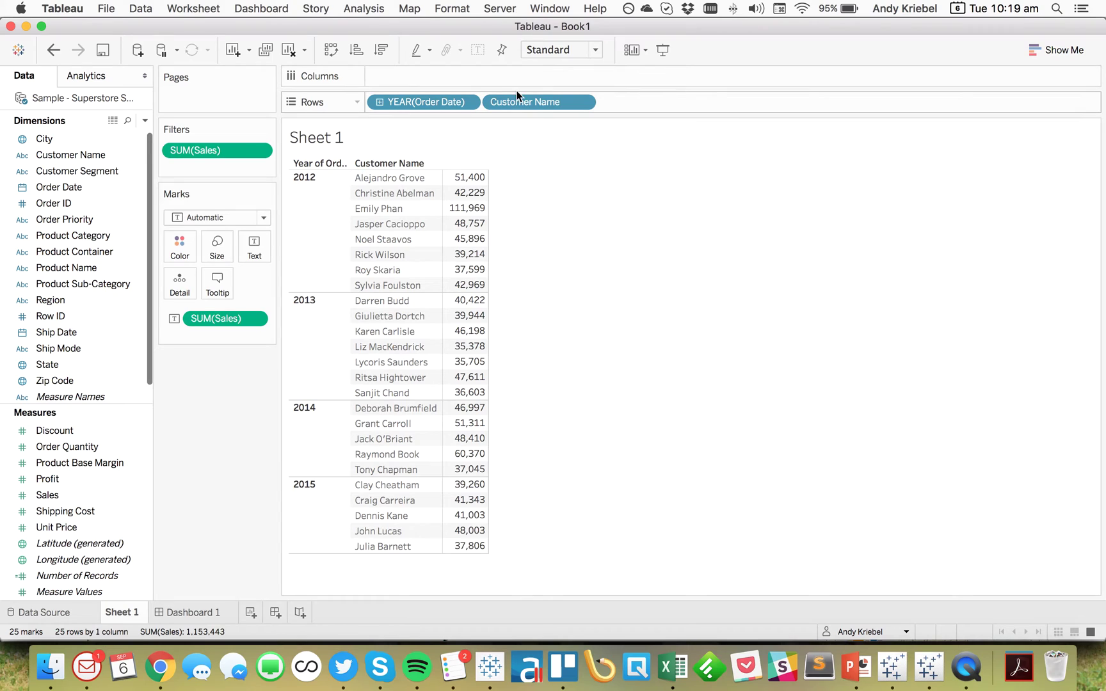
# Step: Remove Customer Name, the SUM(Sales) filter and the Sales values, leaving only the order years
pyautogui.moveTo(520, 99); pyautogui.dragTo(92, 267)
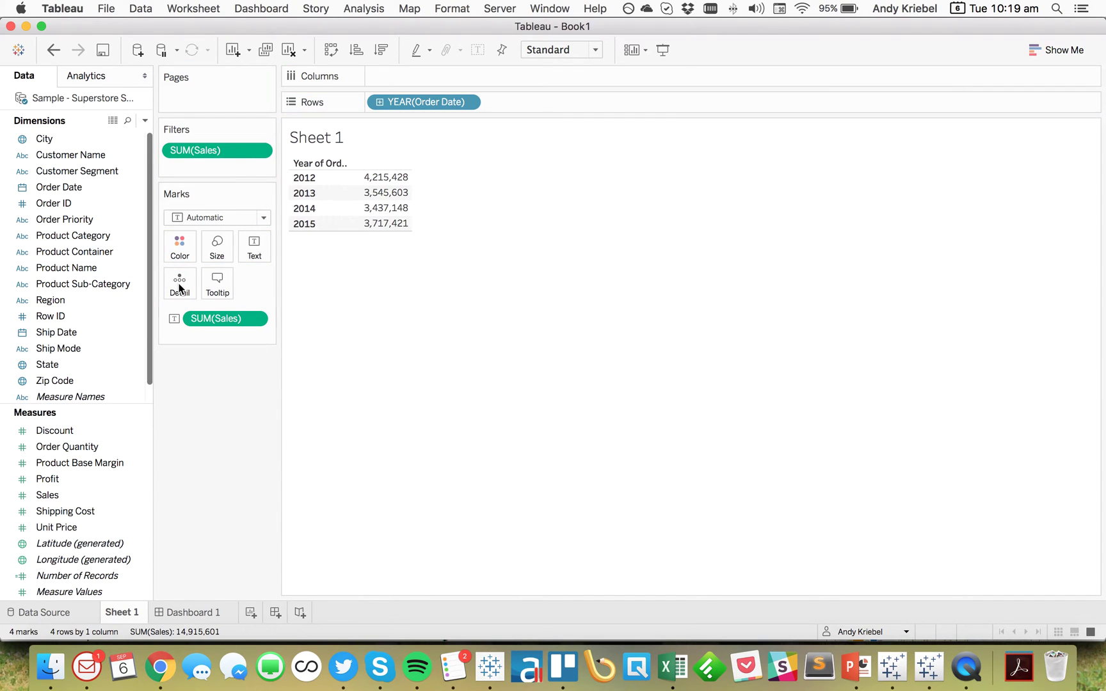
pyautogui.moveTo(181, 153); pyautogui.dragTo(96, 192)
pyautogui.moveTo(209, 322); pyautogui.dragTo(87, 309)
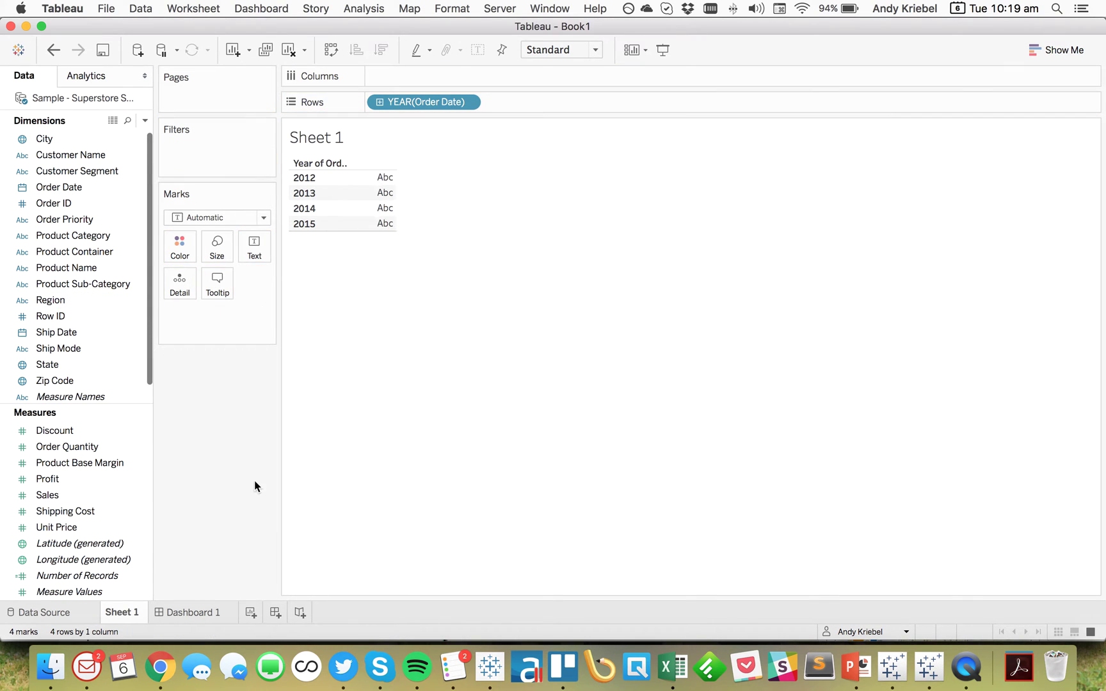
pyautogui.click(146, 120)
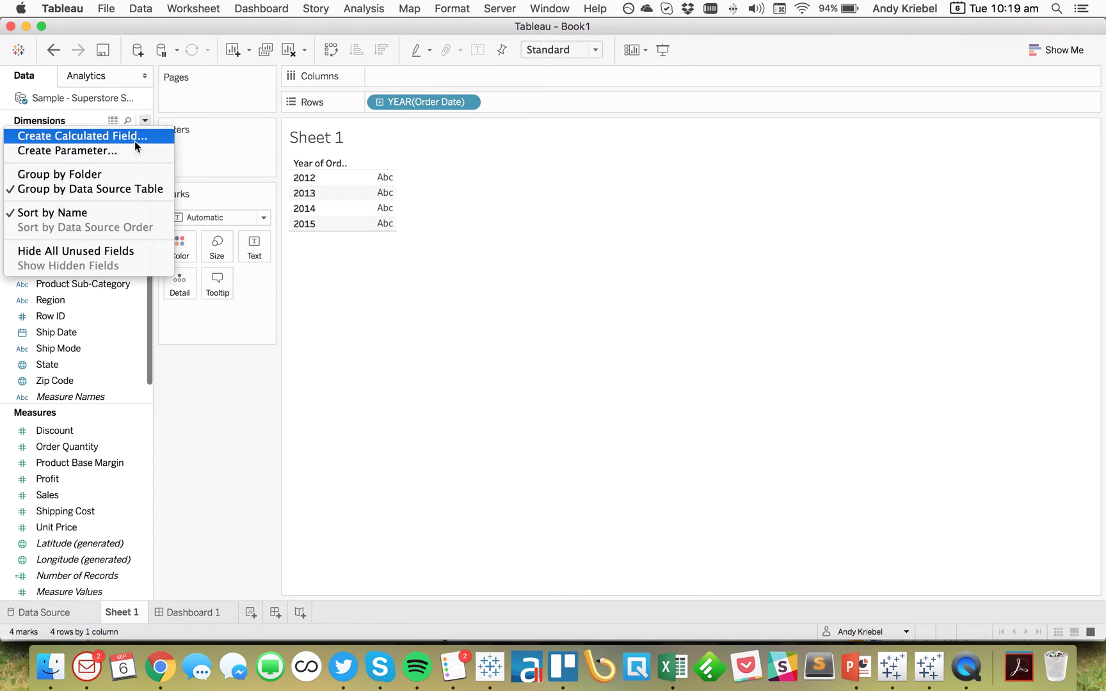
# Step: Create a new calculated field named Customers
pyautogui.click(135, 139)
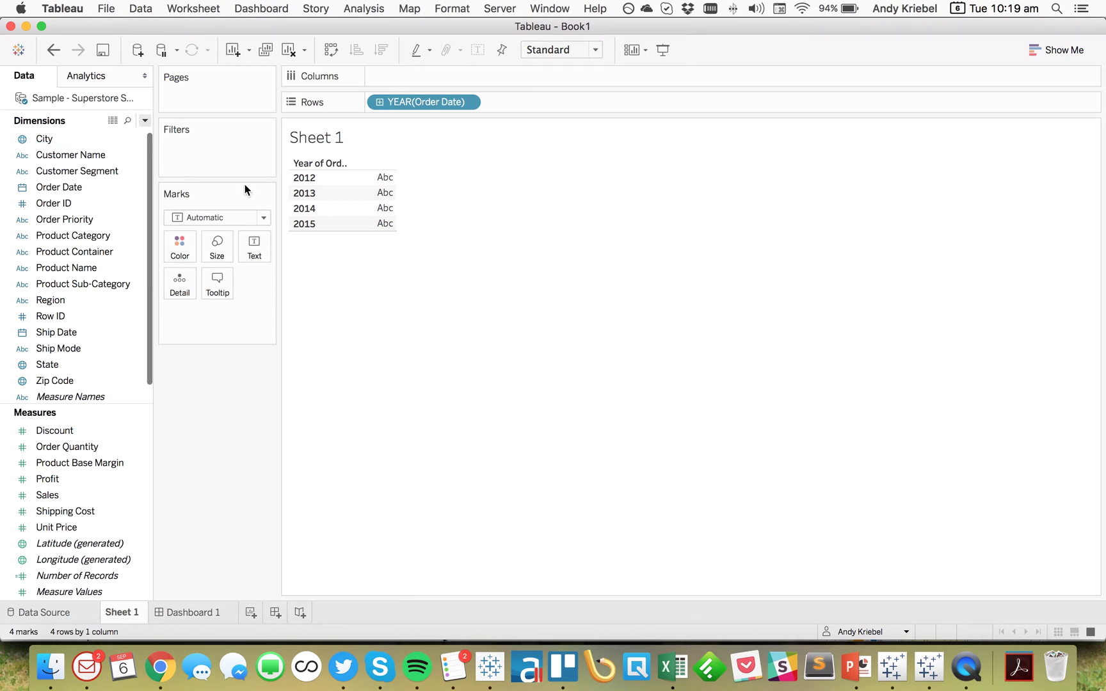
pyautogui.write('Customter')
pyautogui.press('BackSpace')
pyautogui.press('BackSpace')
pyautogui.press('BackSpace')
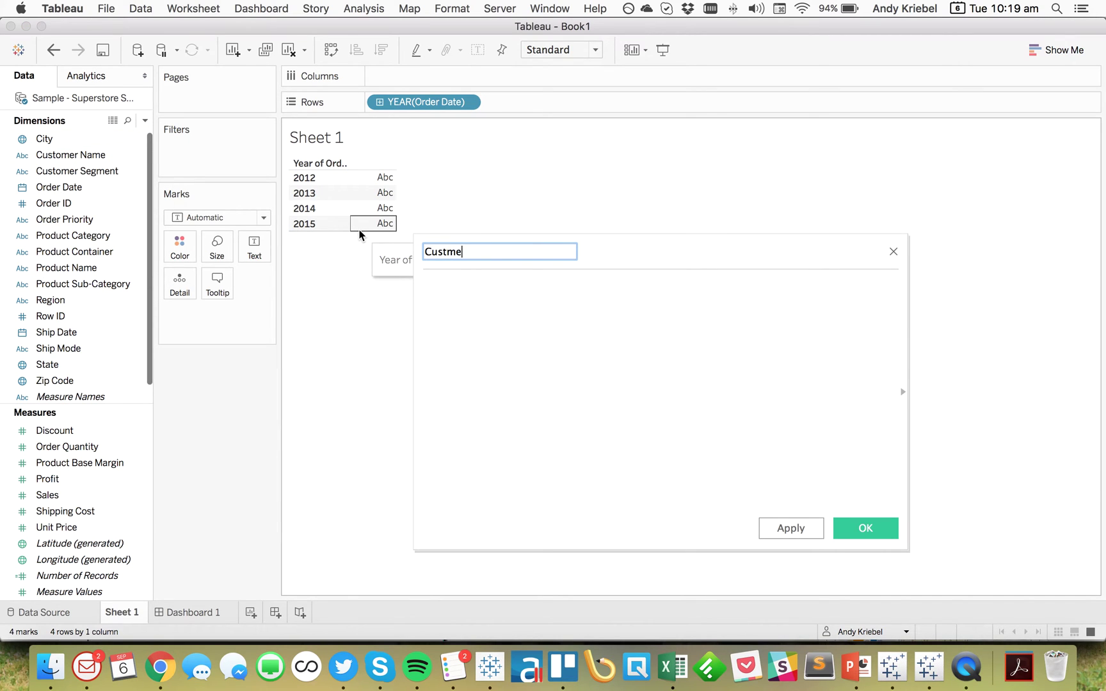
pyautogui.write('omter')
pyautogui.press('BackSpace')
pyautogui.press('BackSpace')
pyautogui.press('BackSpace')
pyautogui.write('ers')
pyautogui.press('Tab')
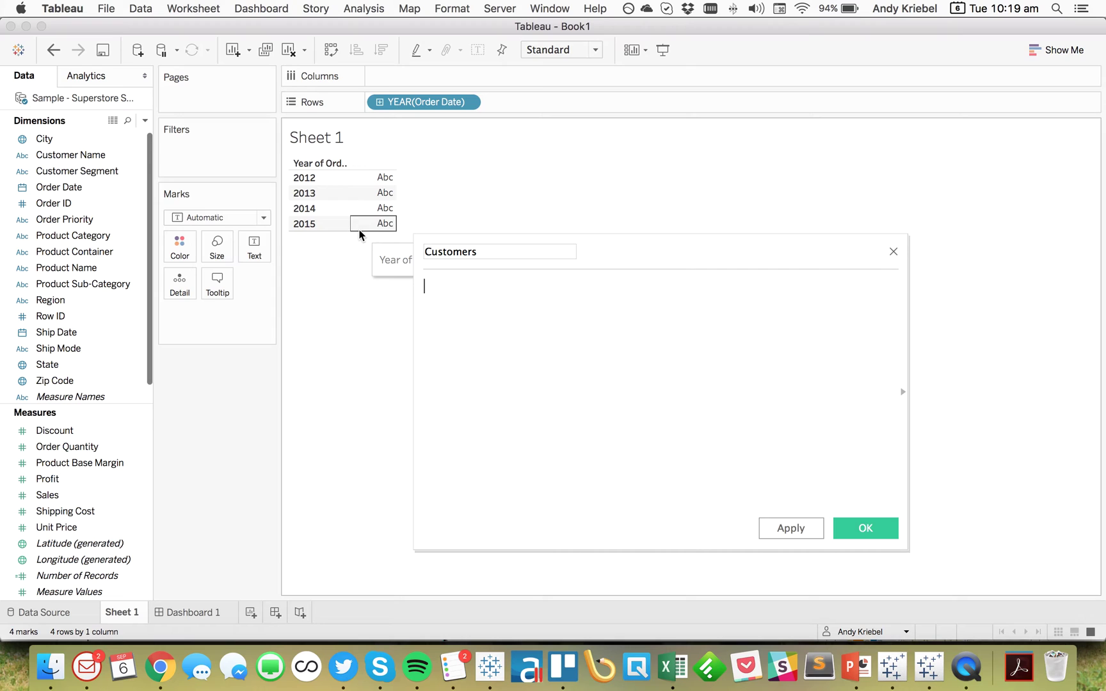
# Step: Enter {INCLUDE [Customer Name] : IF SUM([Sales])>=35000 THEN 1 ELSE 0 END} and save the calculation
pyautogui.write('{inclu')
pyautogui.press('Return')
pyautogui.write('custom')
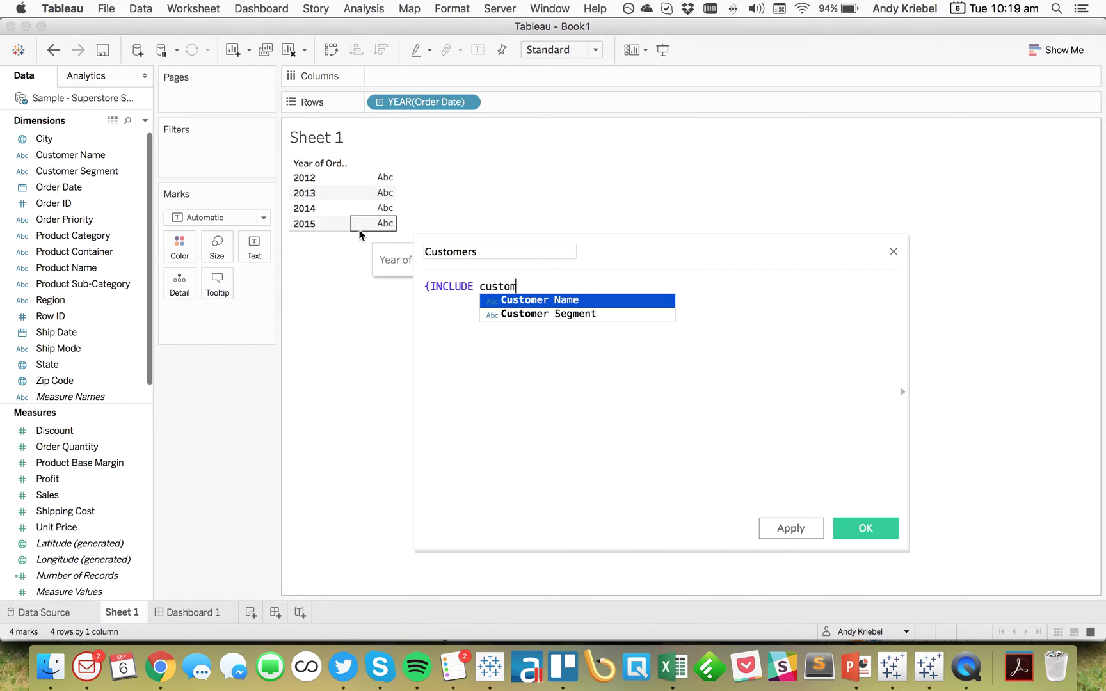
pyautogui.press('Return')
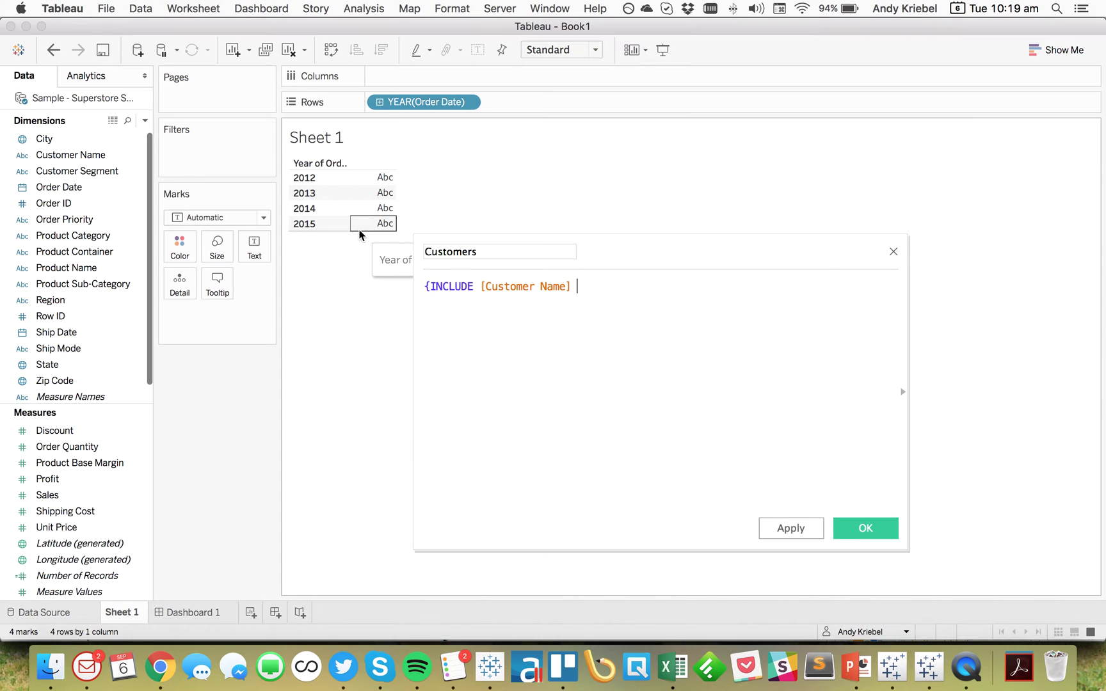
pyautogui.write(':')
pyautogui.press('Return')
pyautogui.write('IF sum')
pyautogui.press('Return')
pyautogui.write('sal)')
pyautogui.press('Return')
pyautogui.press('Right')
pyautogui.write('>=35')
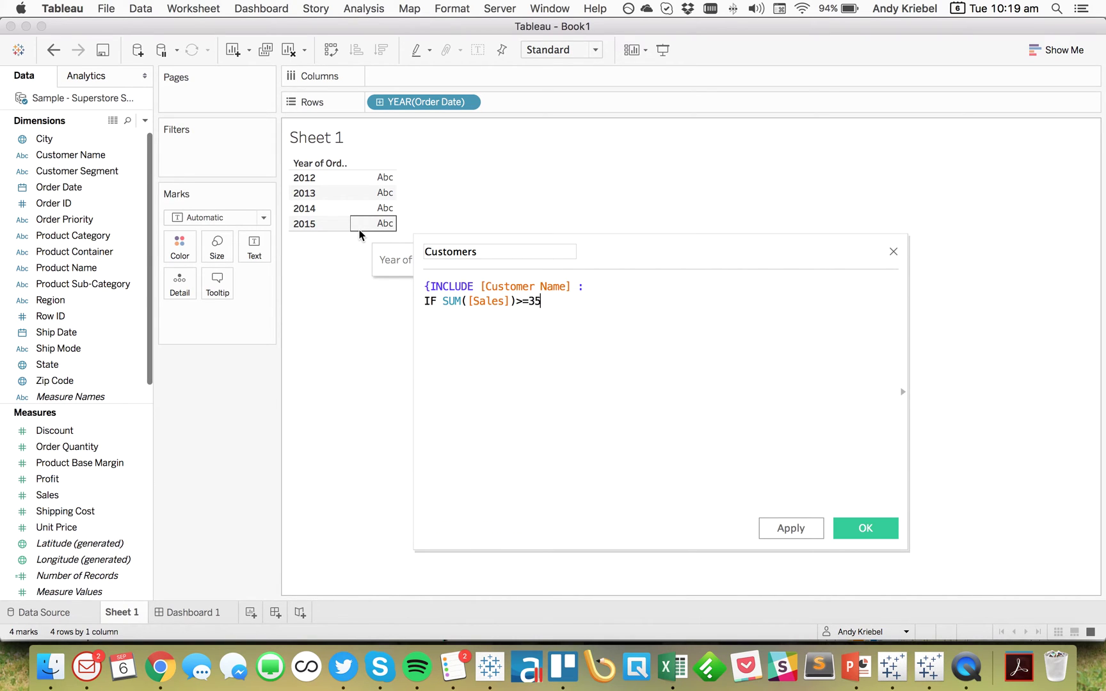
pyautogui.write('000 THEN 1 ELSE 0 END')
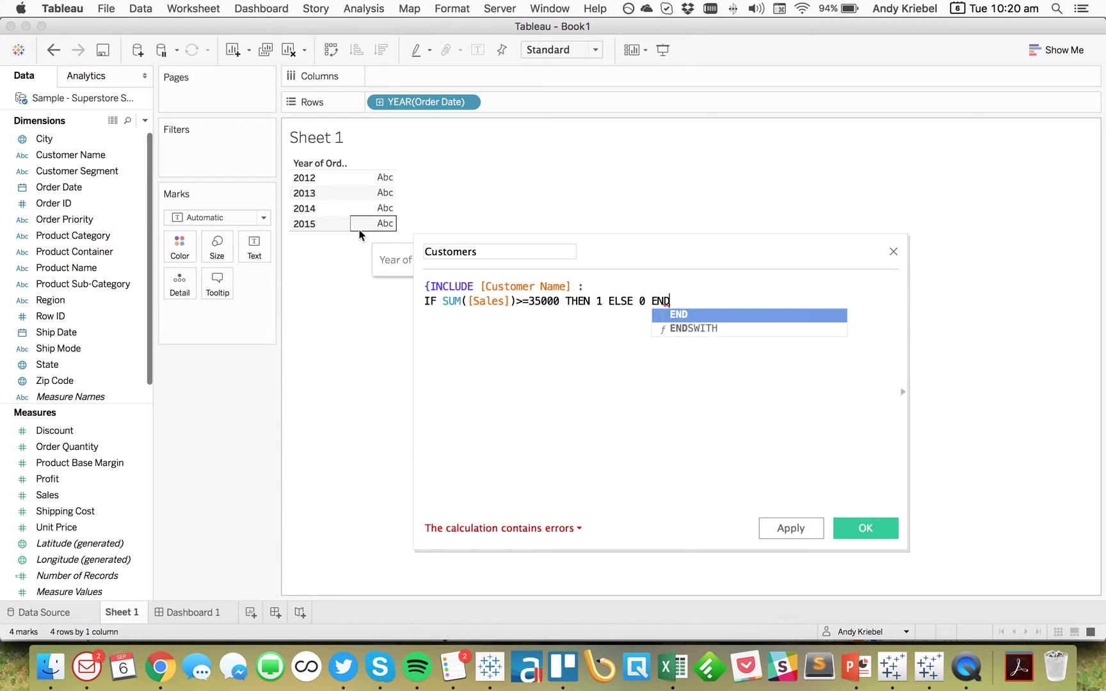
pyautogui.press('Return')
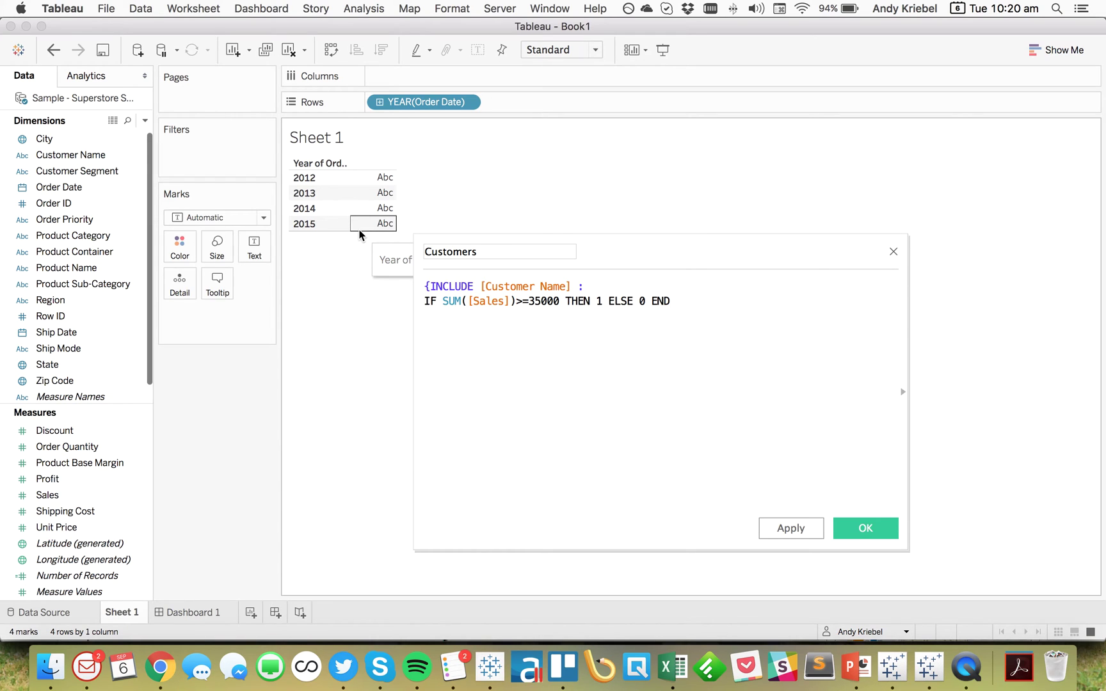
pyautogui.write('}')
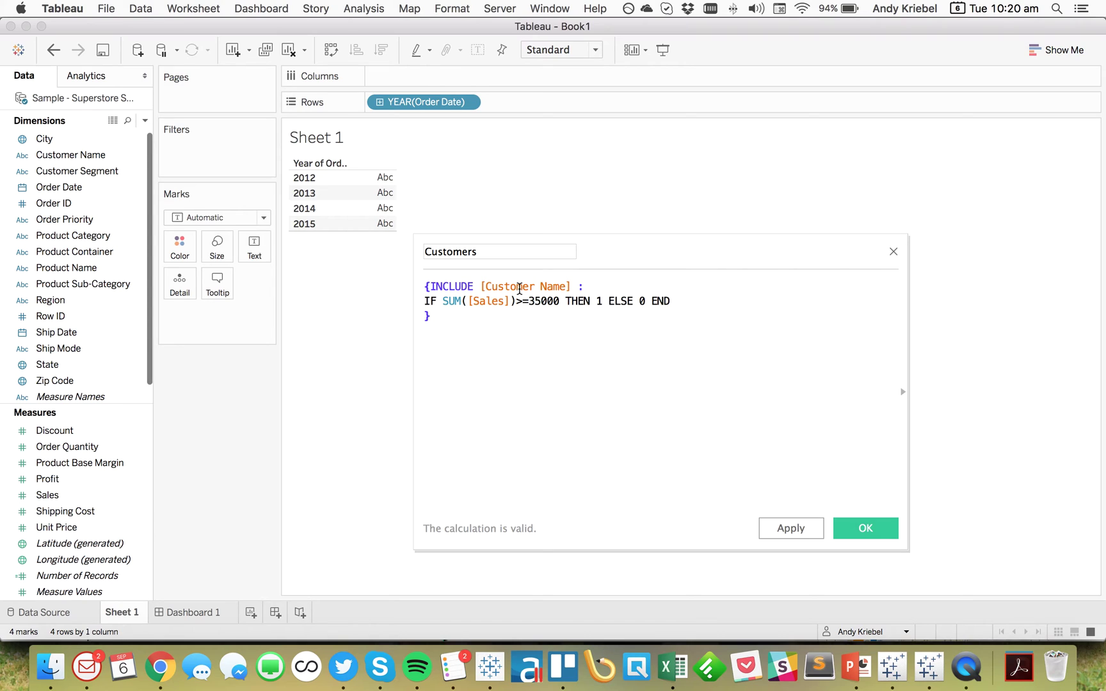
pyautogui.click(854, 527)
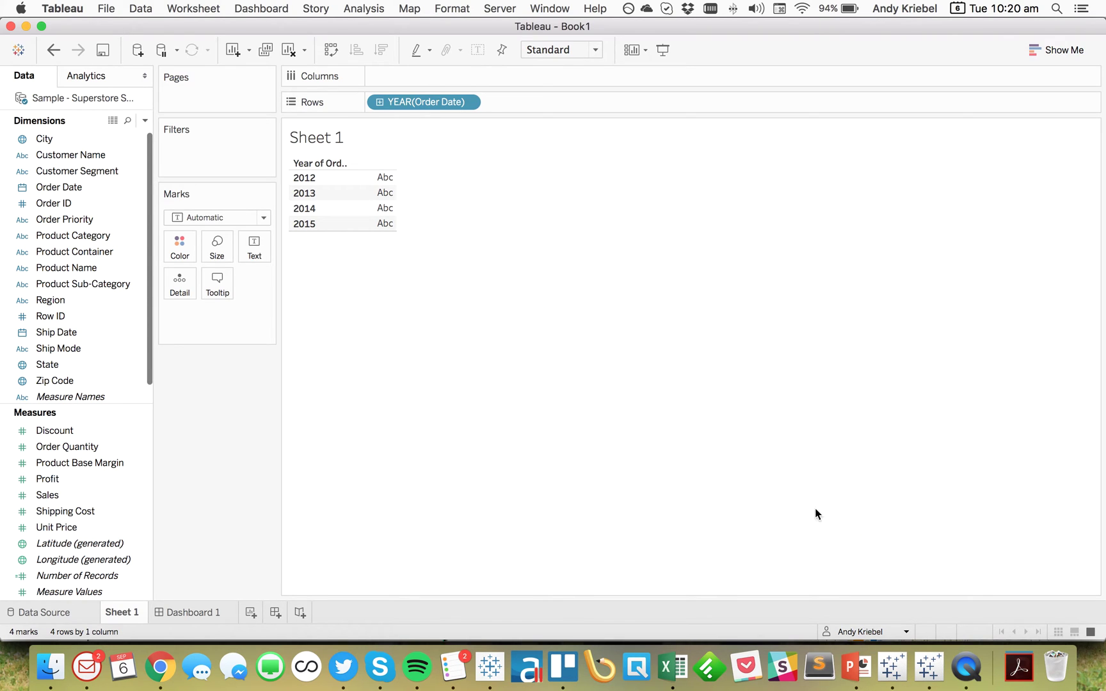
# Step: Plot SUM(Customers) on Columns as labelled bars reading 8, 7, 5 and 5 per year
pyautogui.moveTo(86, 415); pyautogui.dragTo(368, 213)
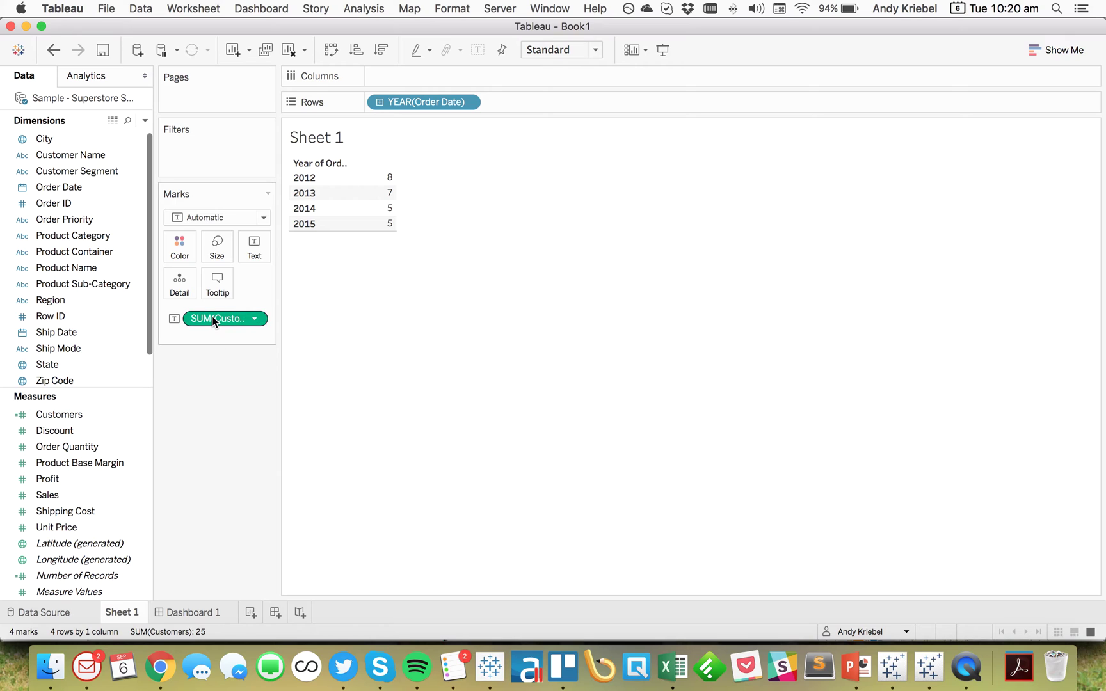
pyautogui.moveTo(212, 316); pyautogui.dragTo(411, 74)
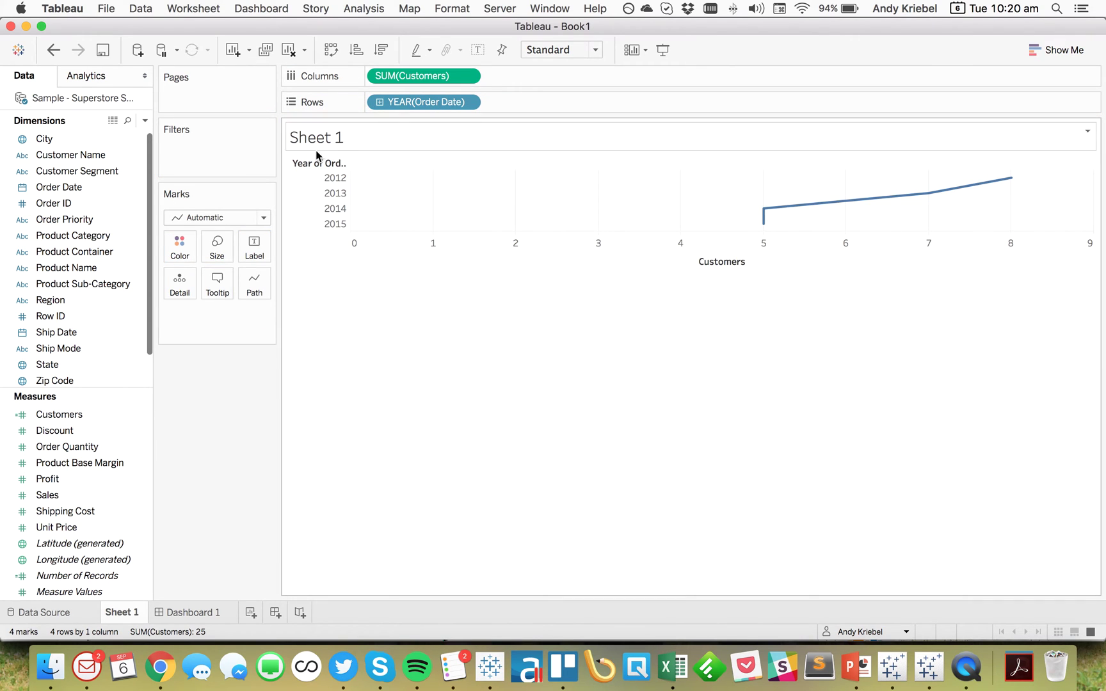
pyautogui.click(217, 221)
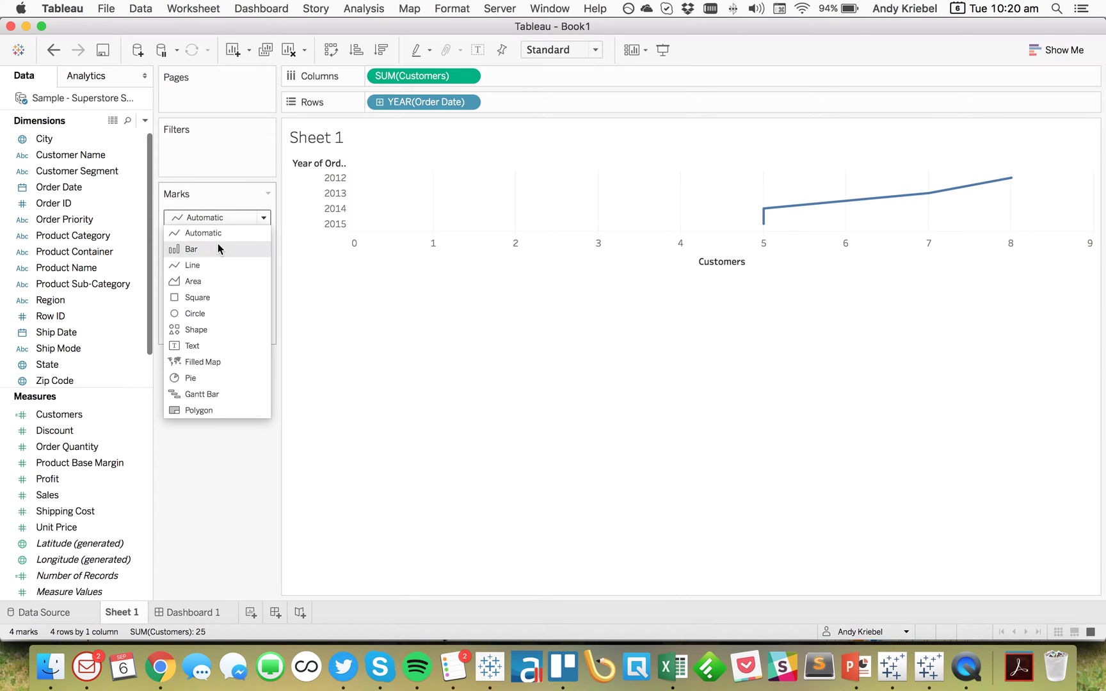
pyautogui.click(217, 243)
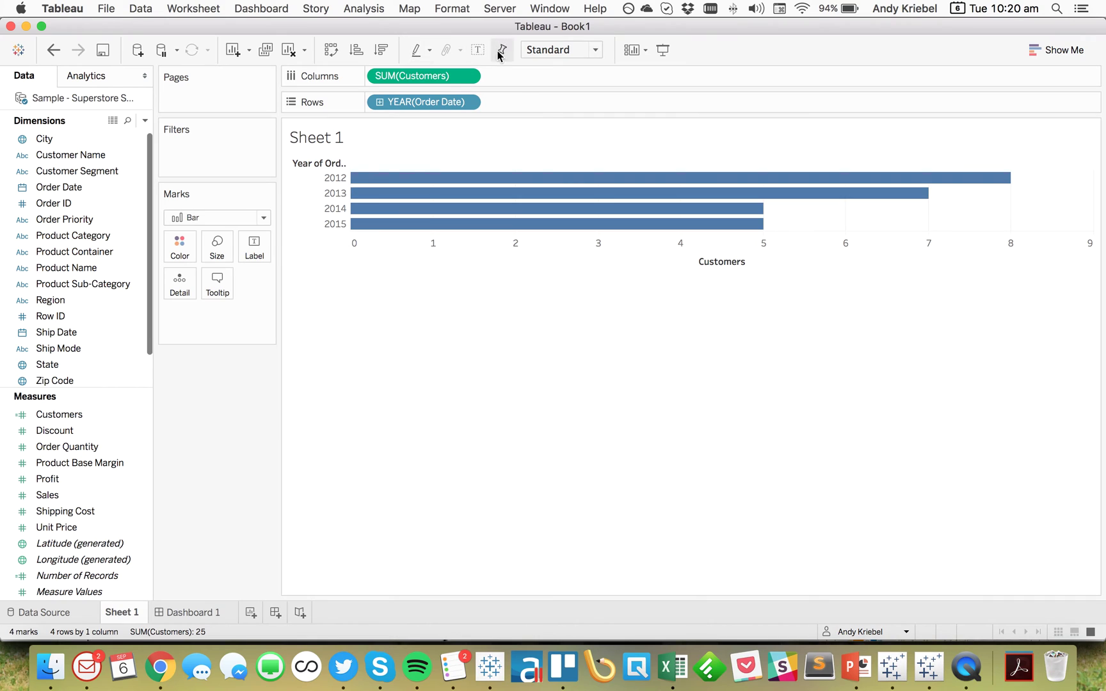
pyautogui.click(477, 49)
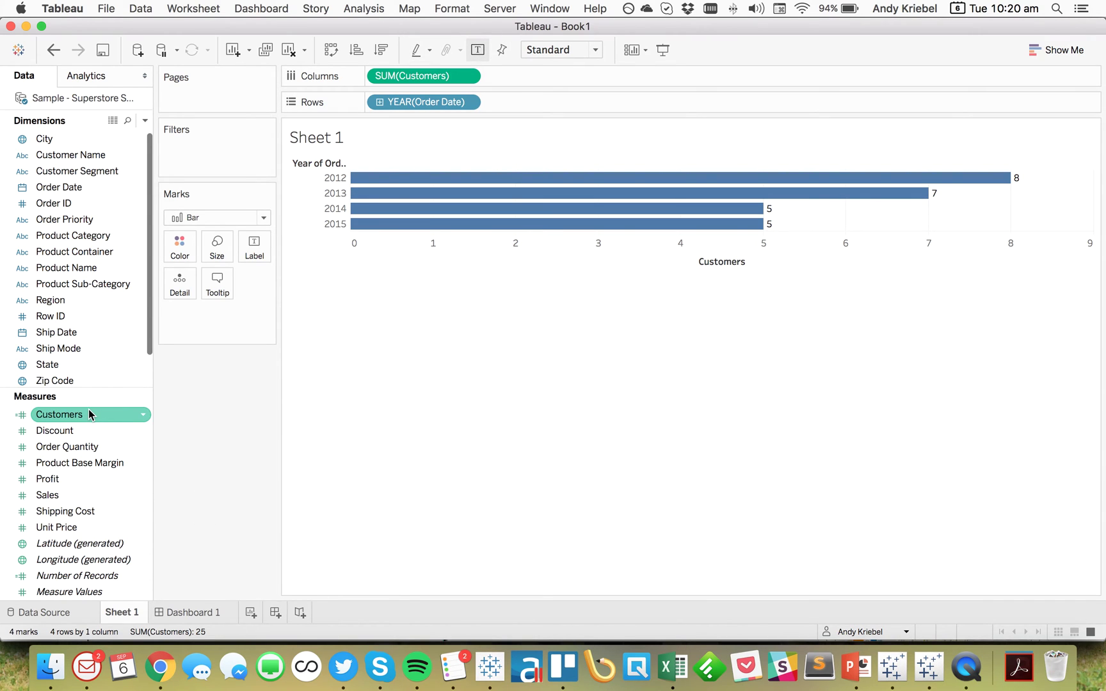
# Step: Close a mistakenly started calculated field and undo the stray Calculation1
pyautogui.click(145, 120)
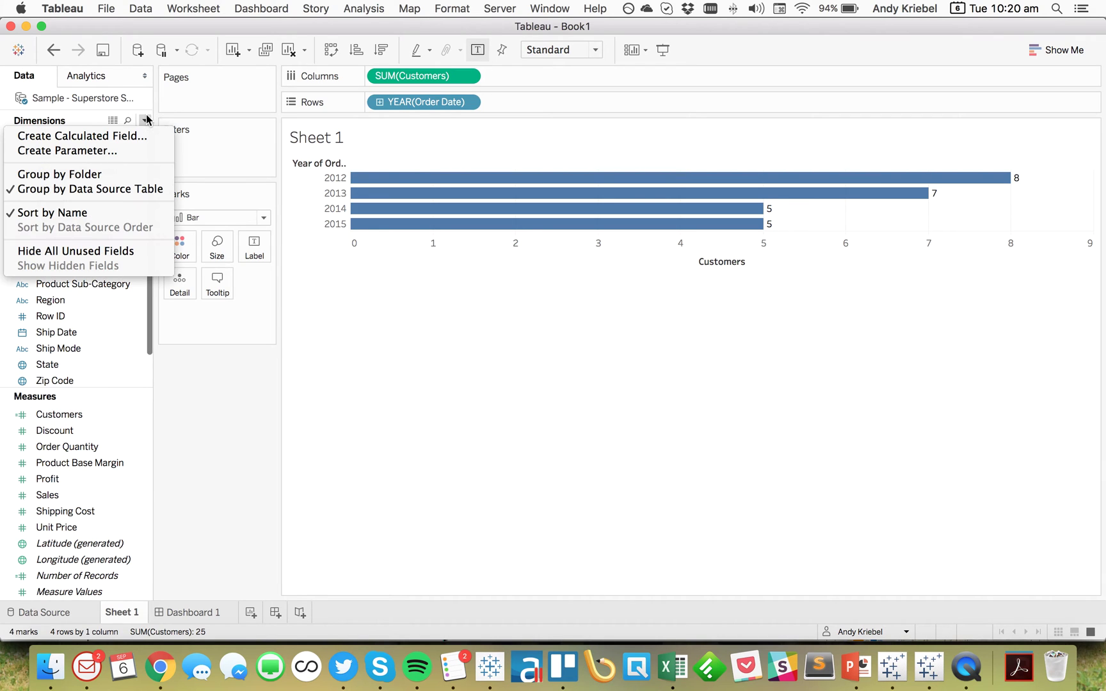
pyautogui.click(83, 135)
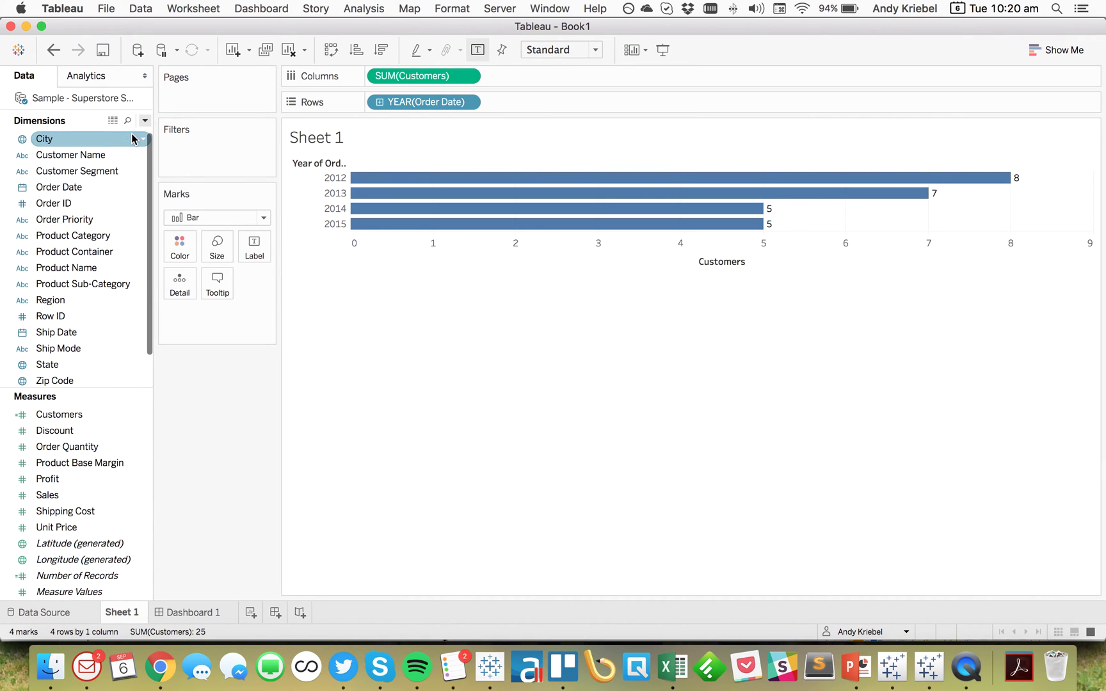
pyautogui.click(865, 527)
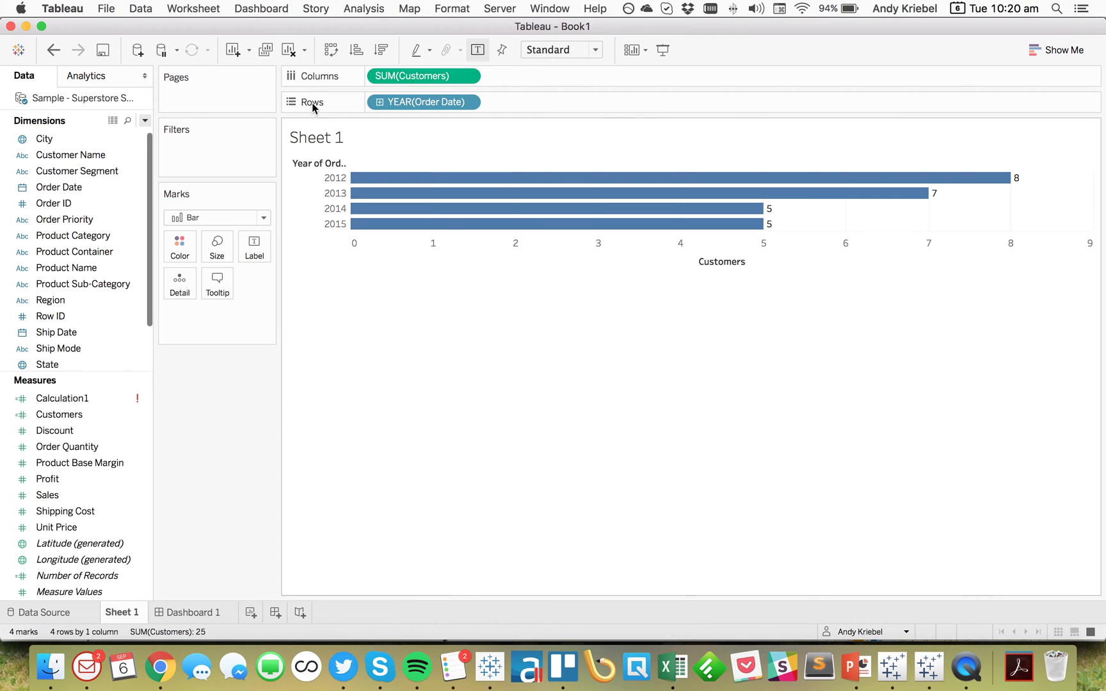
pyautogui.click(57, 50)
# Step: Create an Integer parameter named Min Sales
pyautogui.click(144, 120)
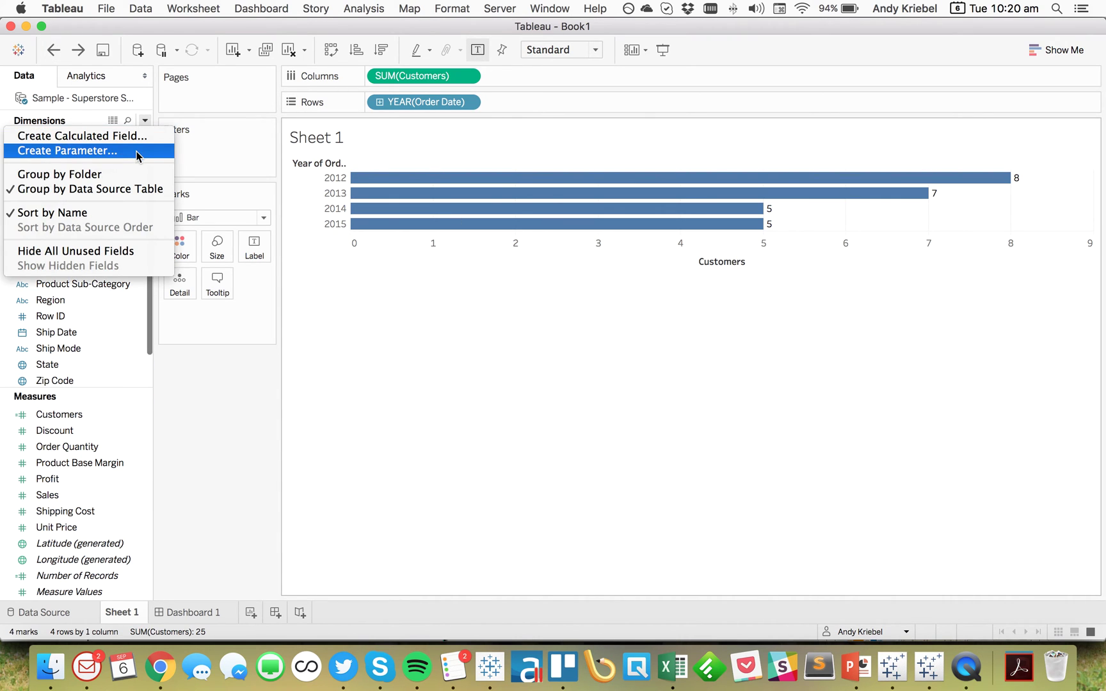
pyautogui.click(136, 151)
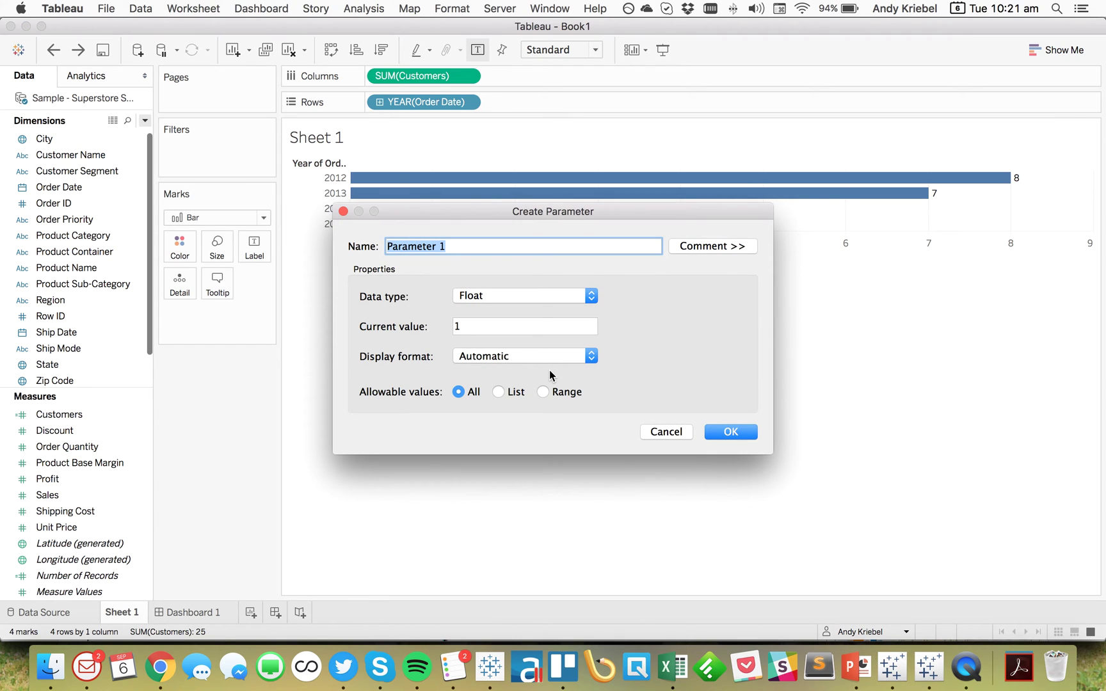
pyautogui.write('Min Sales')
pyautogui.click(488, 297)
pyautogui.click(488, 305)
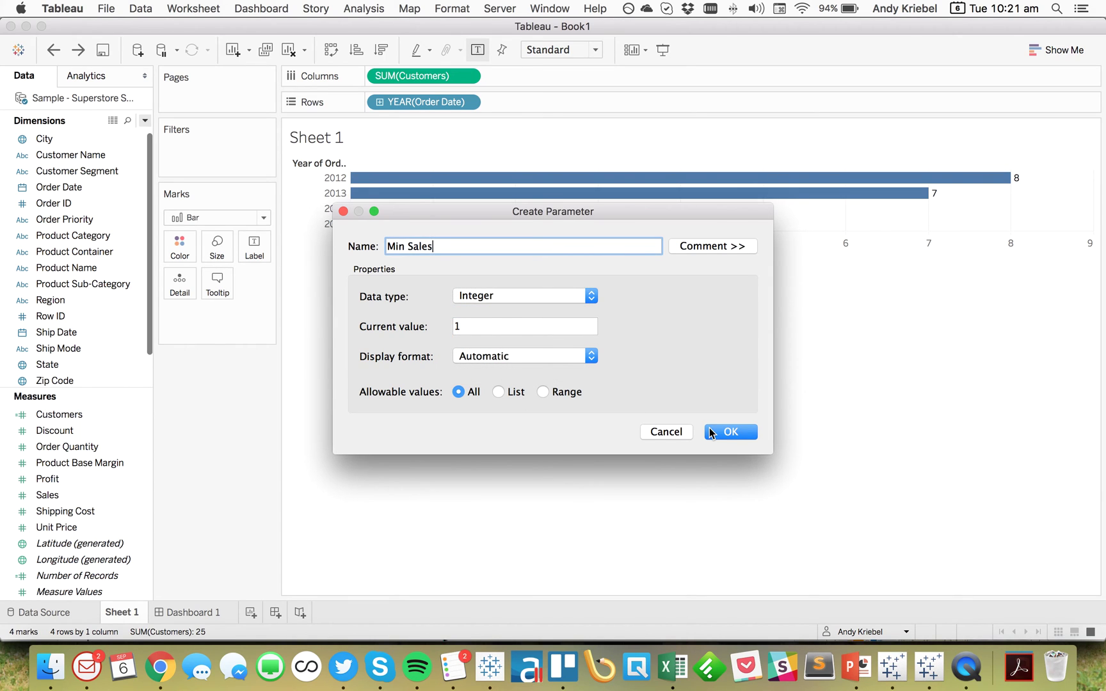
pyautogui.click(731, 432)
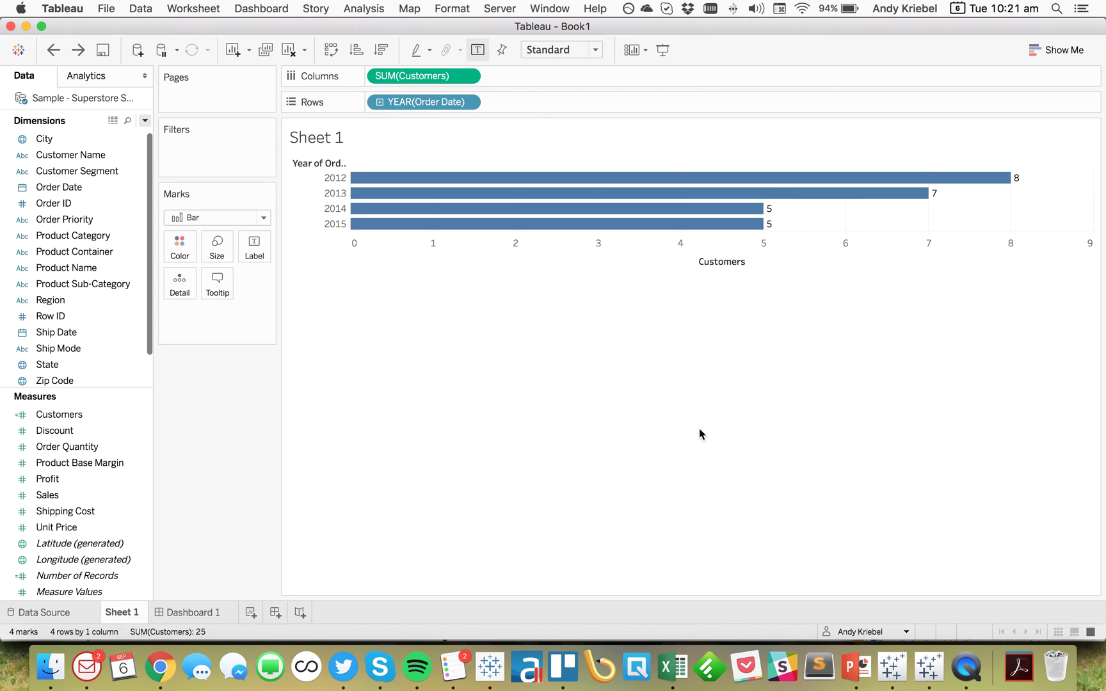
# Step: Show the parameter control for Min Sales
pyautogui.click(72, 590)
pyautogui.rightClick(72, 590)
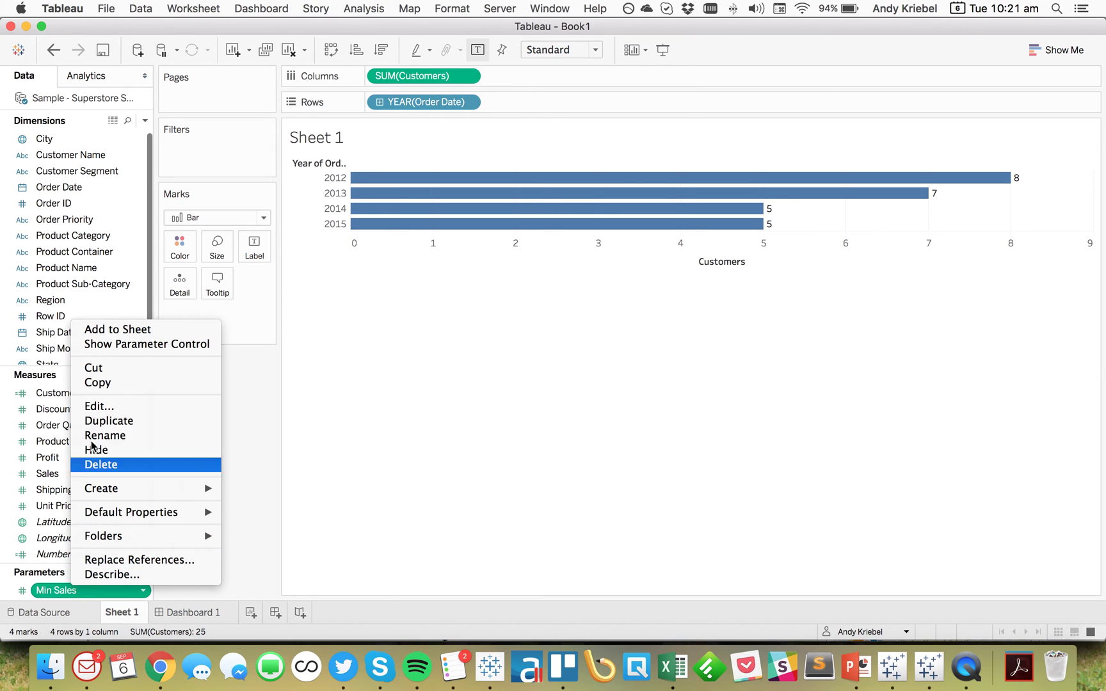
pyautogui.click(112, 344)
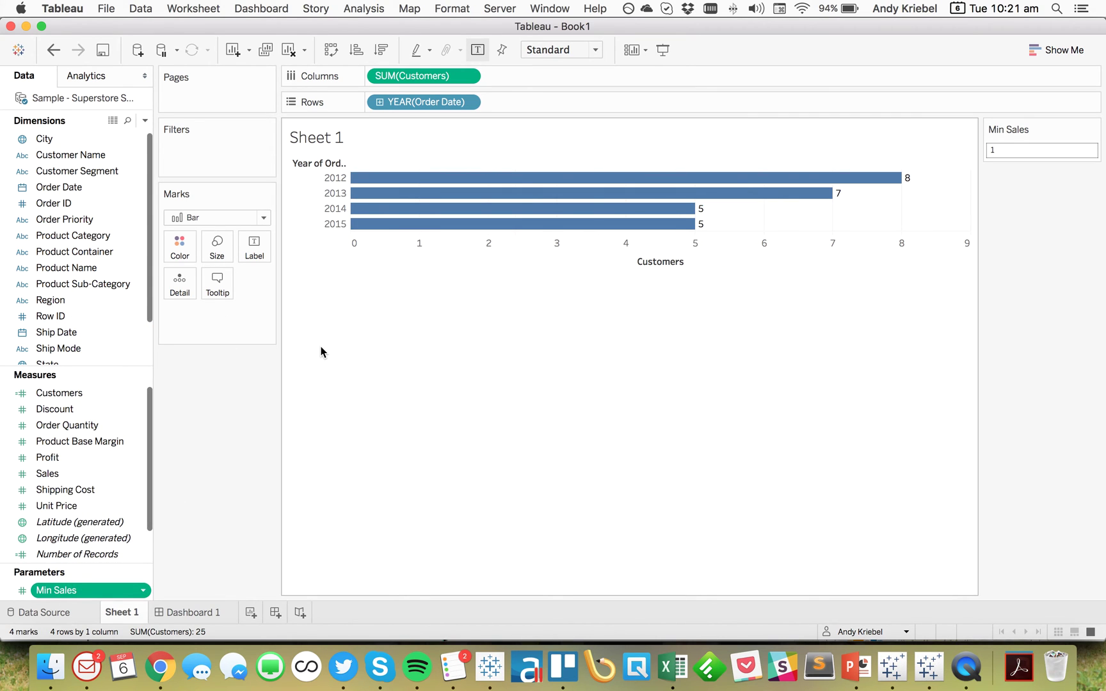
# Step: Edit the Customers calculation to compare SUM([Sales]) against [Min Sales] instead of 35000
pyautogui.rightClick(60, 392)
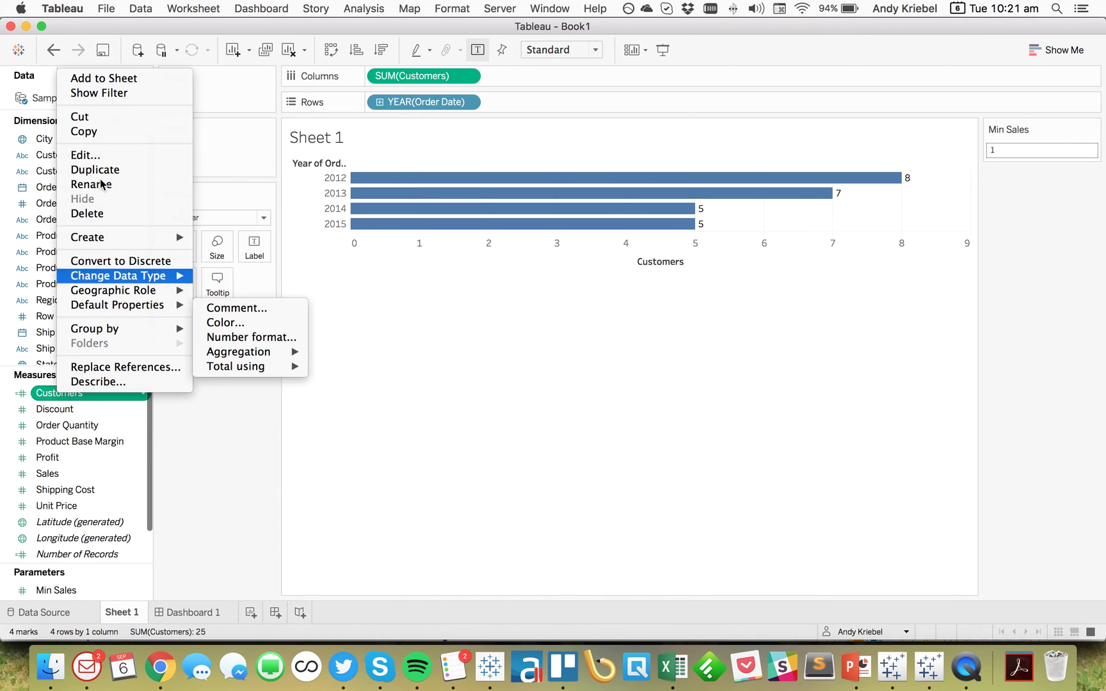
pyautogui.click(325, 330)
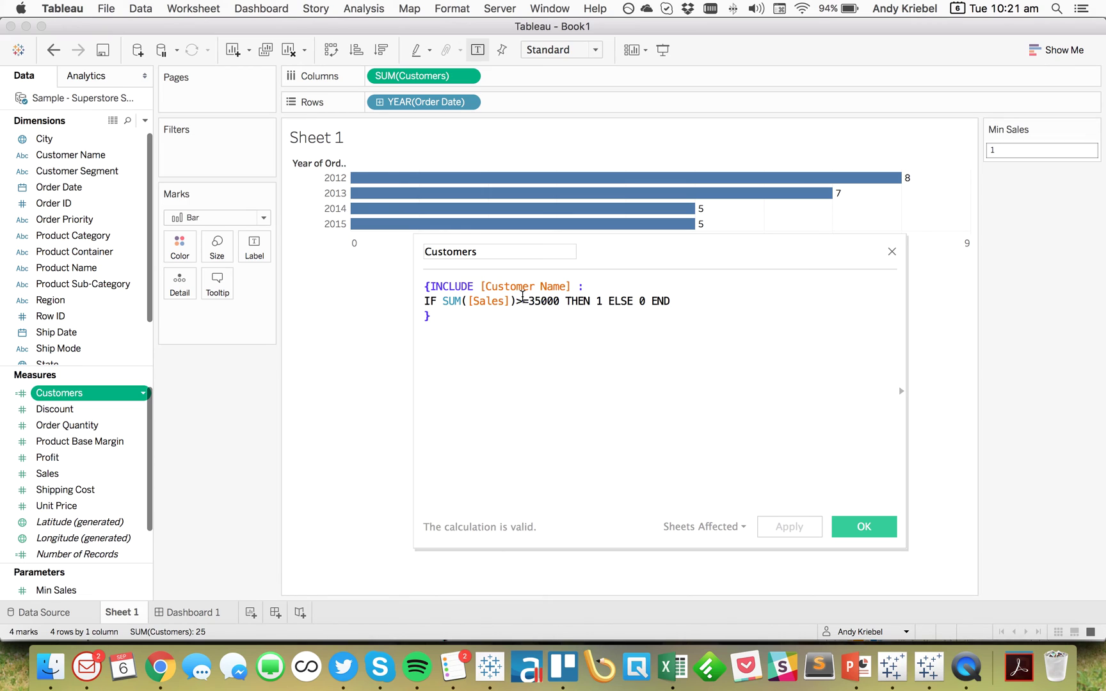
pyautogui.moveTo(529, 301); pyautogui.dragTo(558, 302)
pyautogui.write('min')
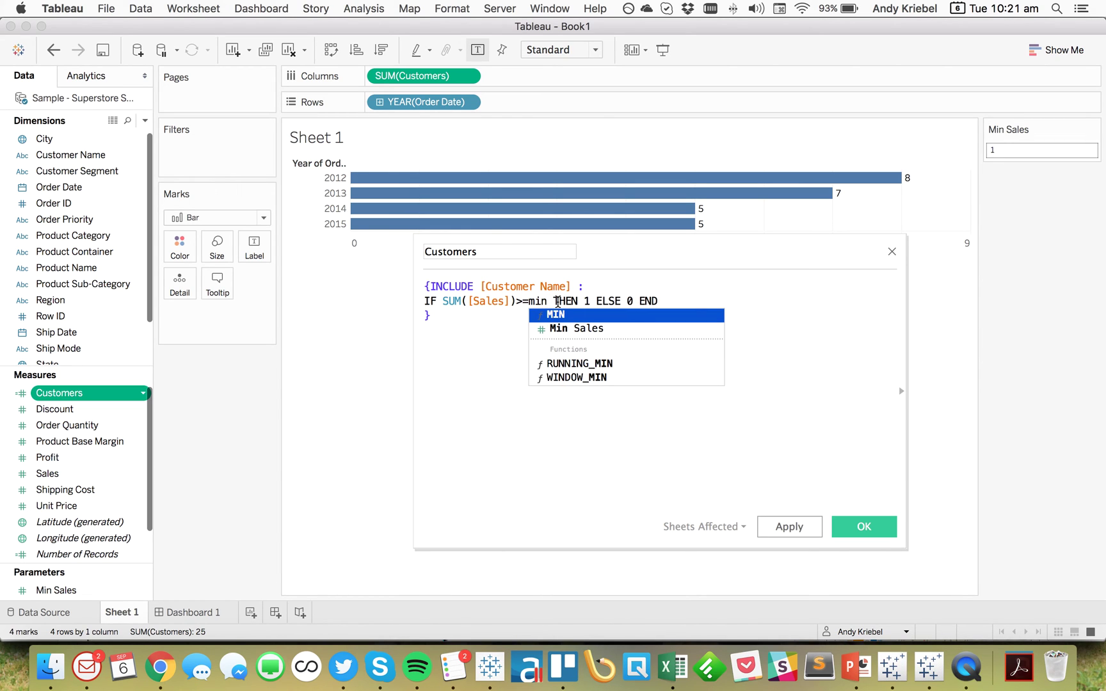
pyautogui.press('Return')
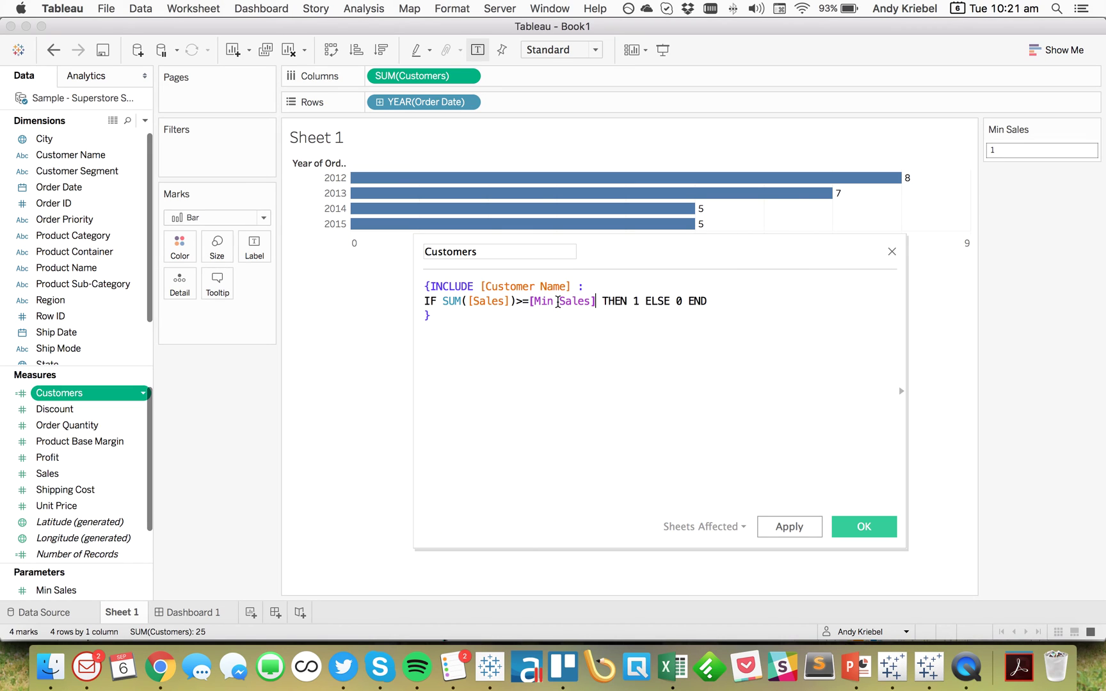
pyautogui.click(869, 533)
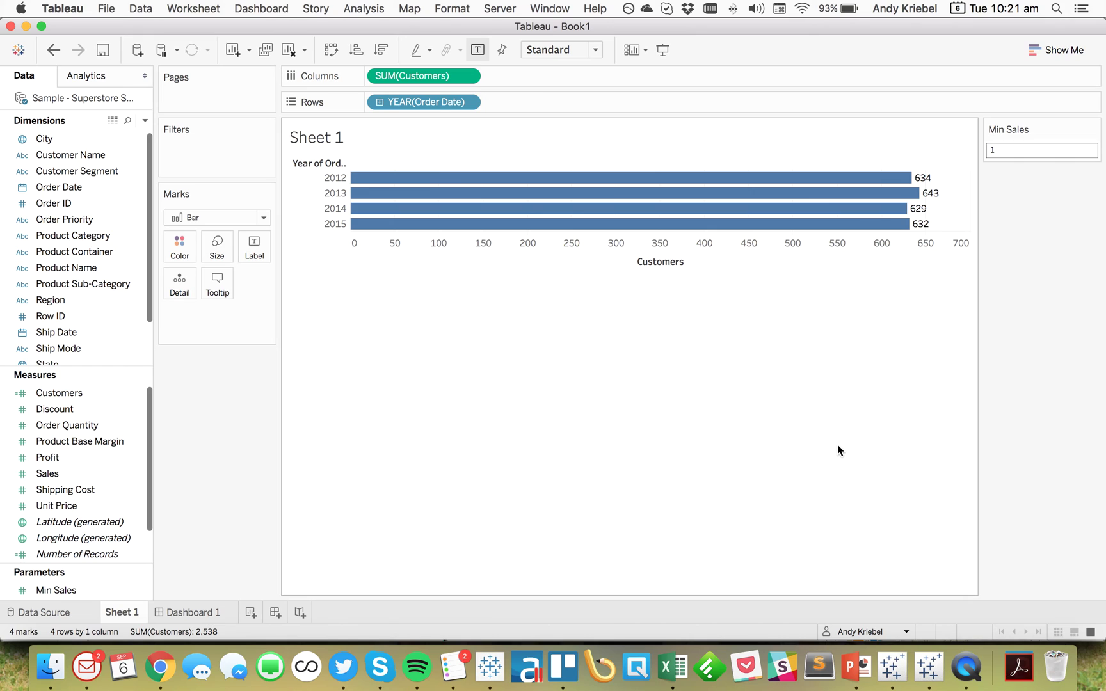
# Step: Try Min Sales at 35000 and 50000, then settle on 10000 for bars of 142, 110, 116, 122
pyautogui.click(1005, 152)
pyautogui.click(943, 156)
pyautogui.write('35000')
pyautogui.press('Return')
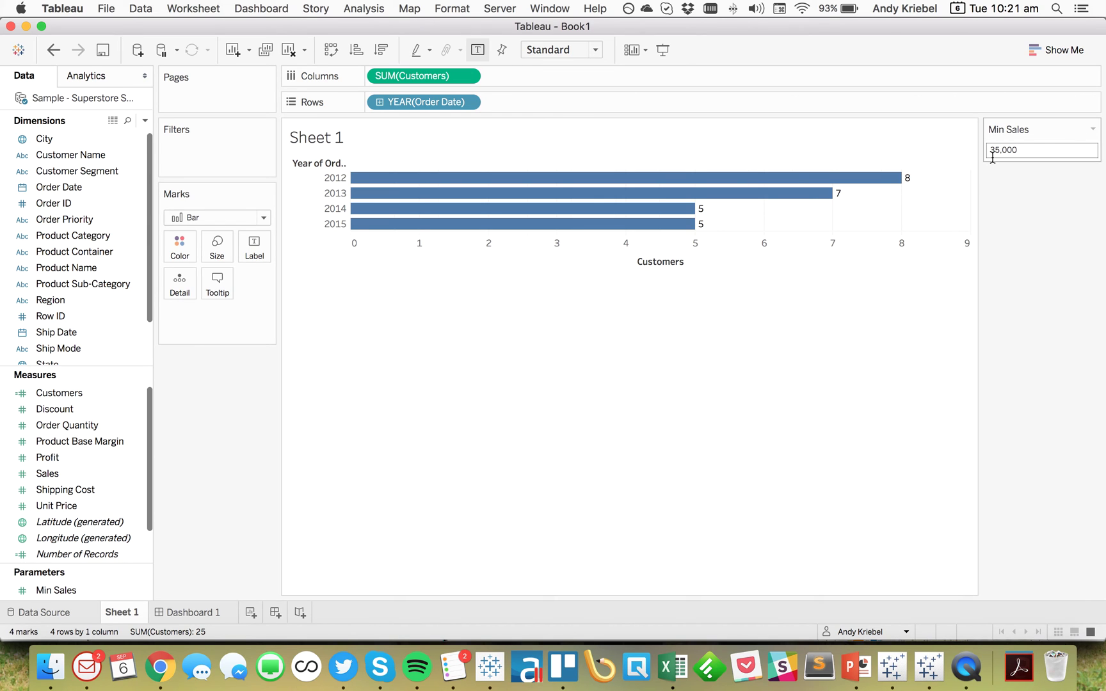
pyautogui.moveTo(1030, 148); pyautogui.dragTo(1010, 146)
pyautogui.write('50000')
pyautogui.press('Return')
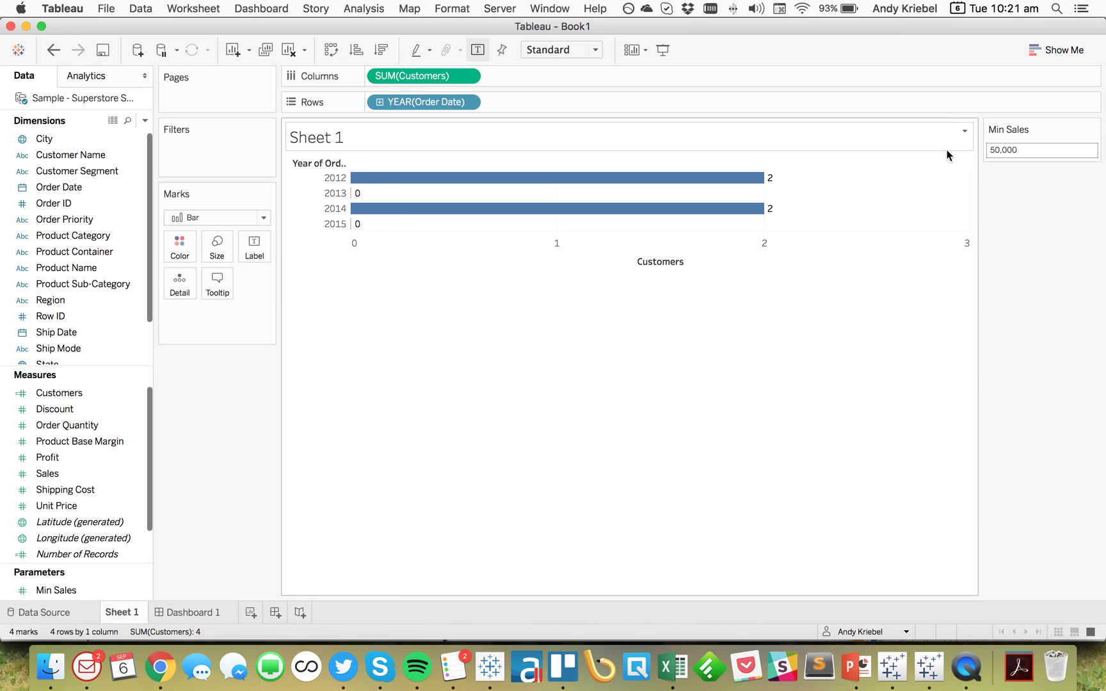
pyautogui.press('super+a')
pyautogui.write('10000')
pyautogui.press('Return')
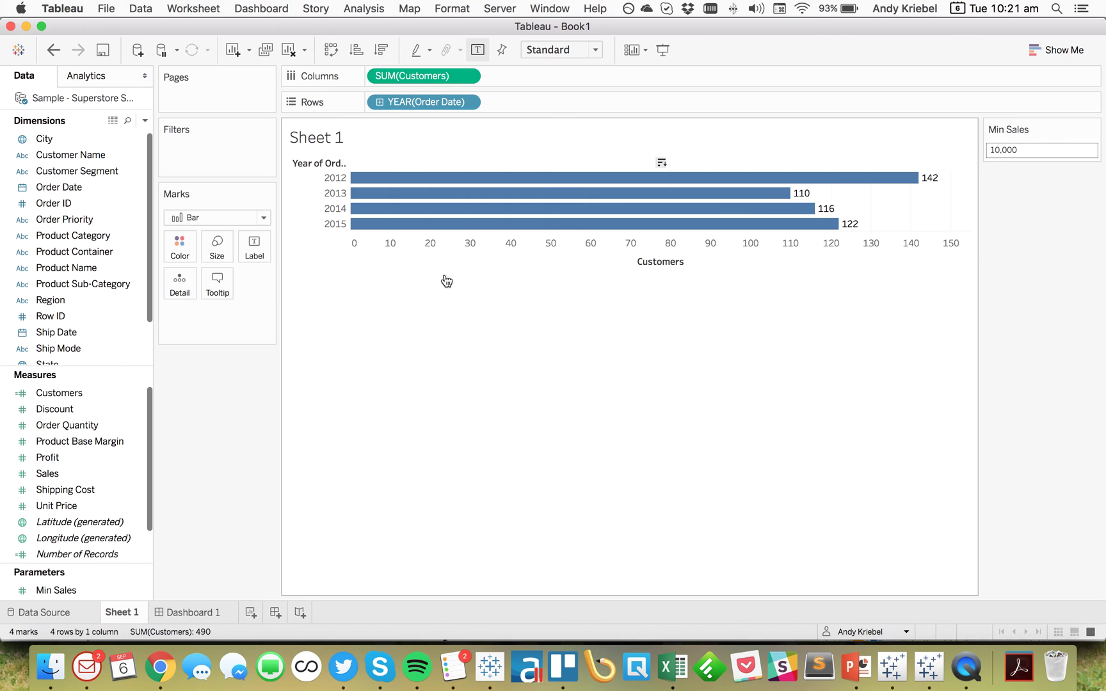
# Step: Open the Customers calculation in the editor to view its INCLUDE formula comparing SUM([Sales]) with [Min Sales]
pyautogui.click(85, 392)
pyautogui.rightClick(84, 392)
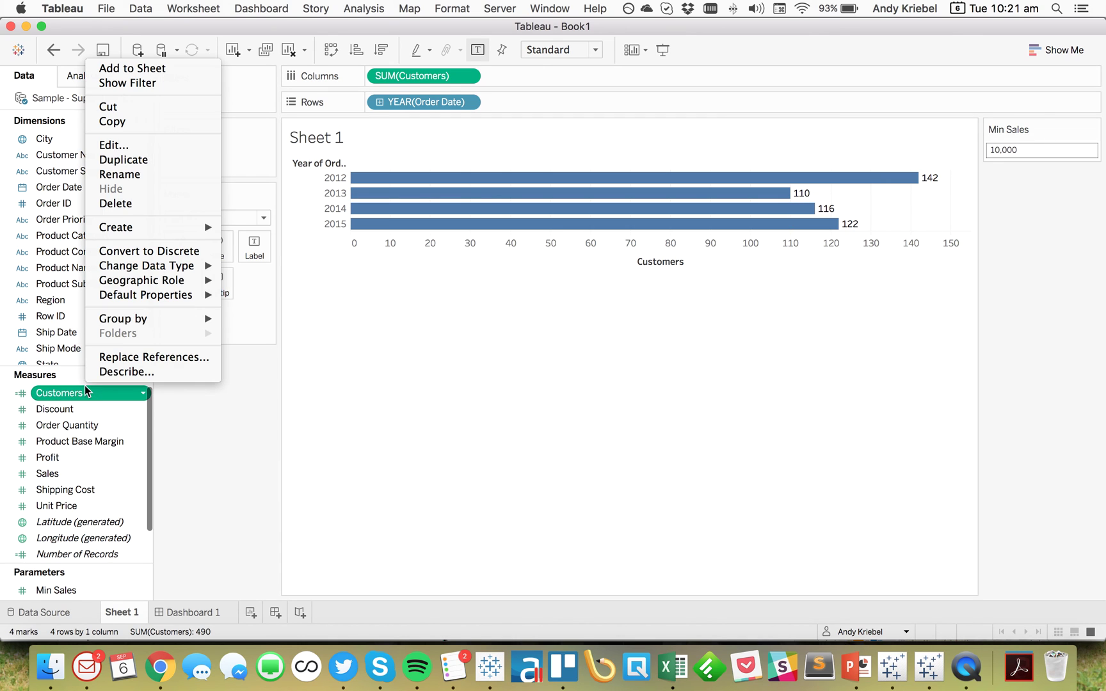
pyautogui.click(139, 143)
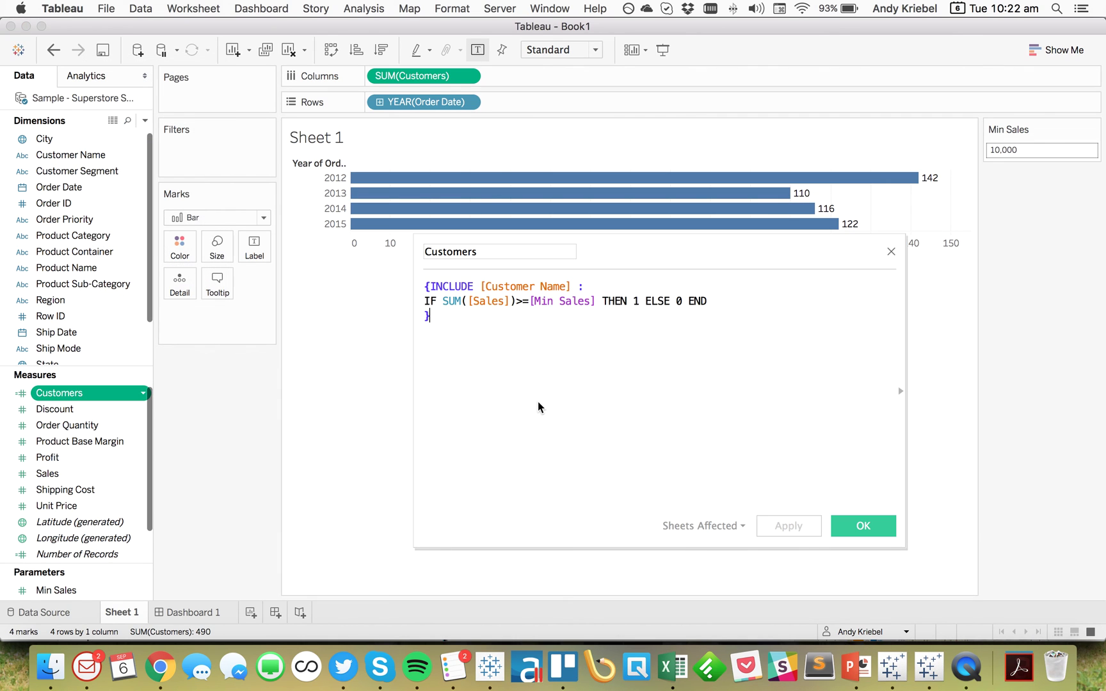